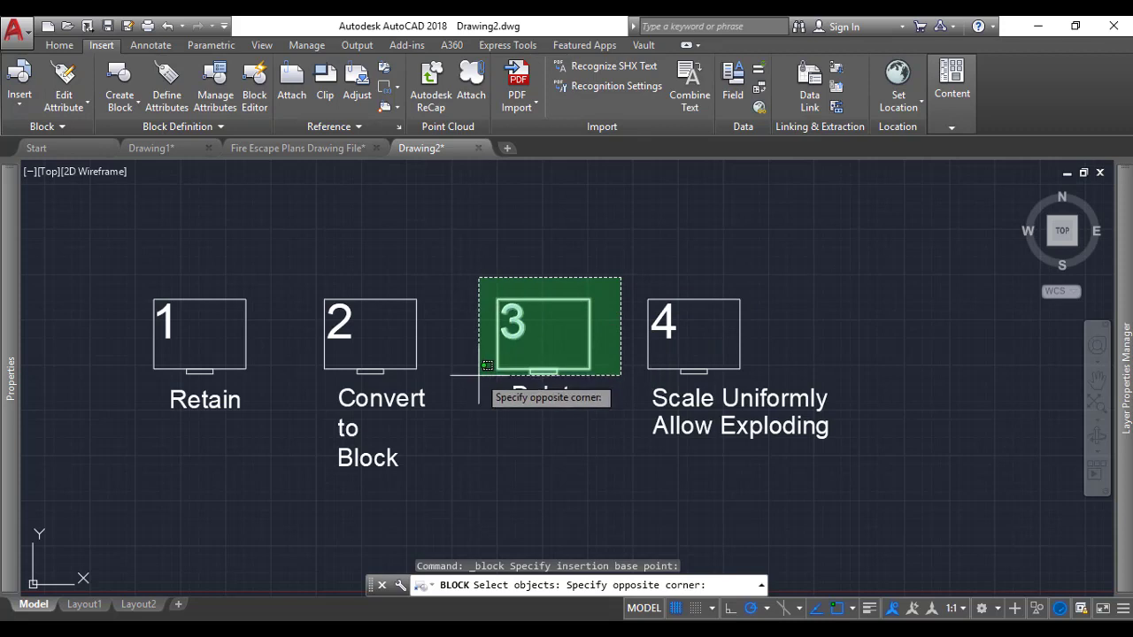
- Define Block 3 from the three objects of the monitor labelled 3, using the Delete option for the source objects
click(460, 372)
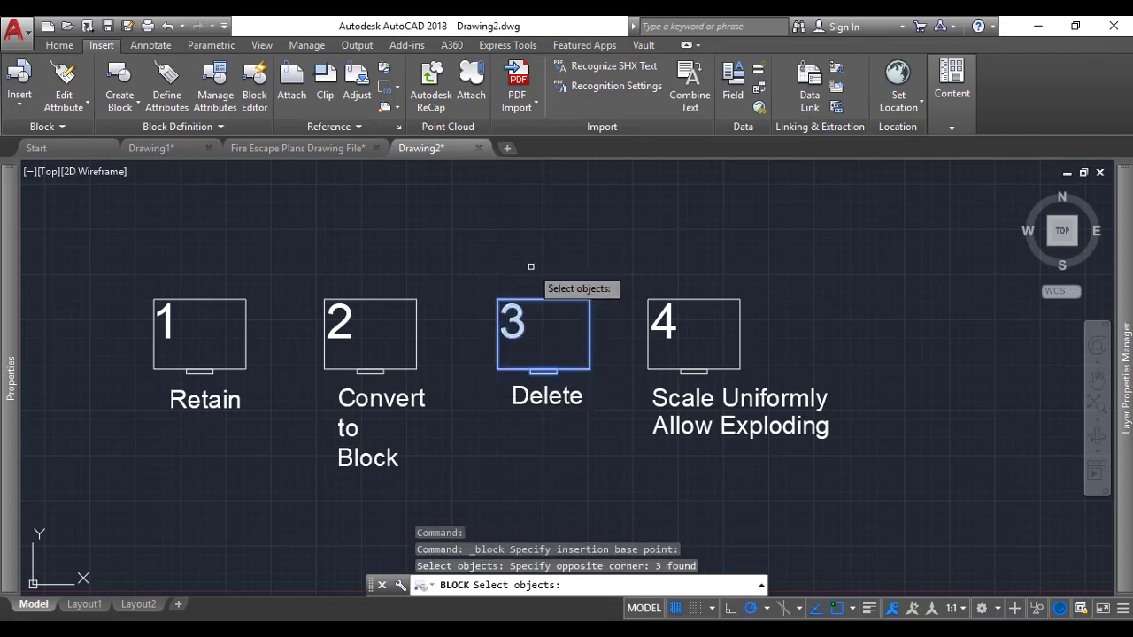
key(Return)
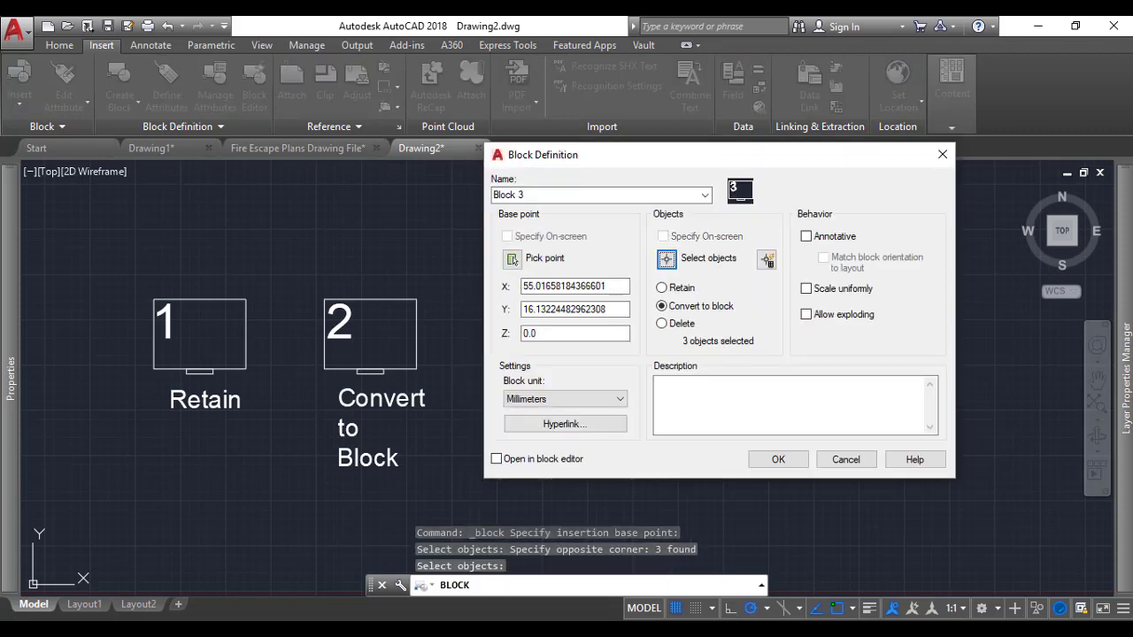
click(662, 324)
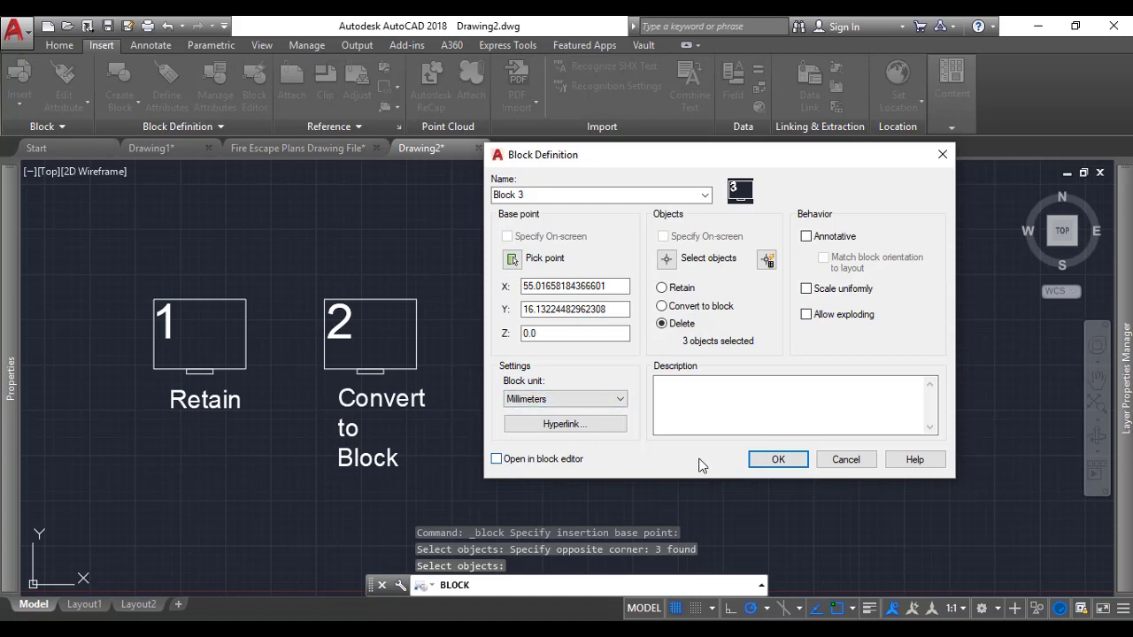
click(778, 459)
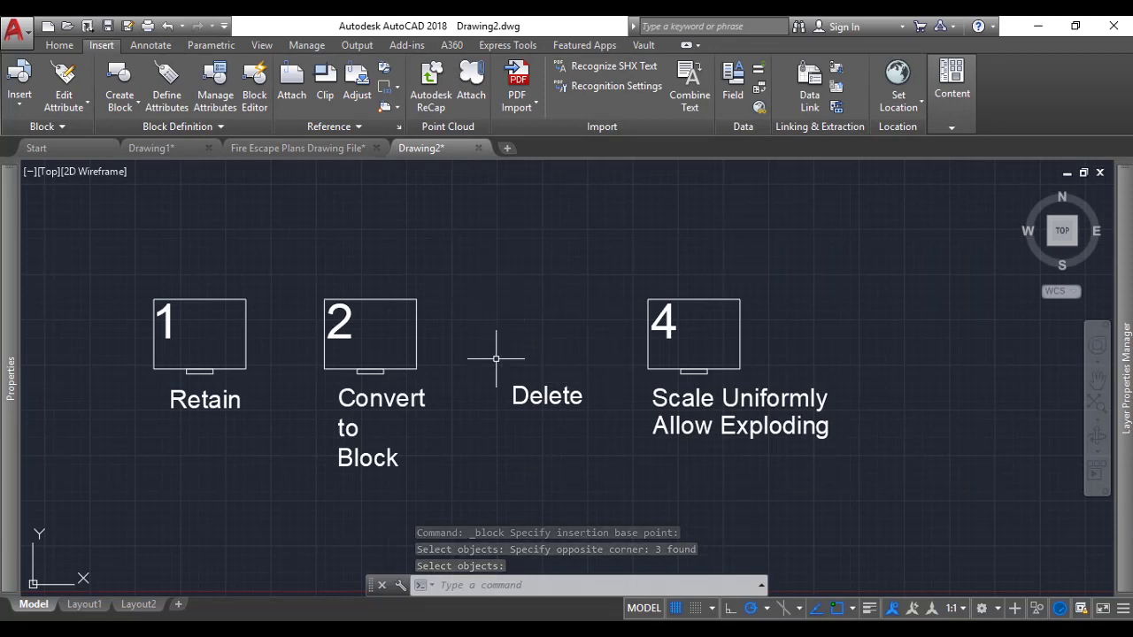
- Check the gallery of insertable blocks for Block 3
click(19, 99)
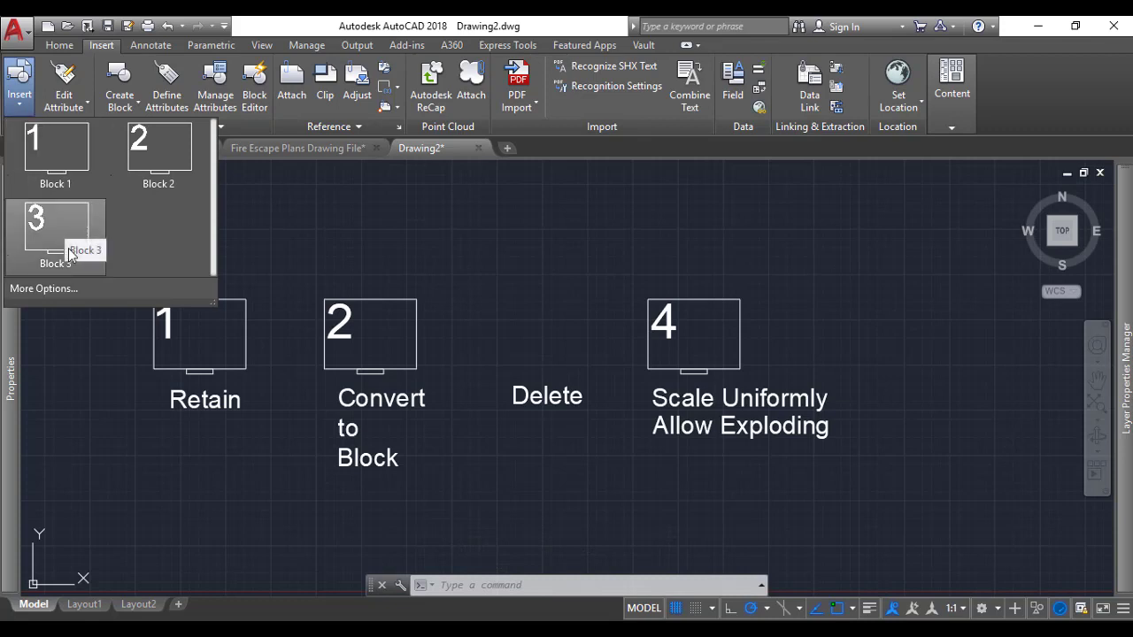
click(468, 241)
click(460, 230)
click(451, 233)
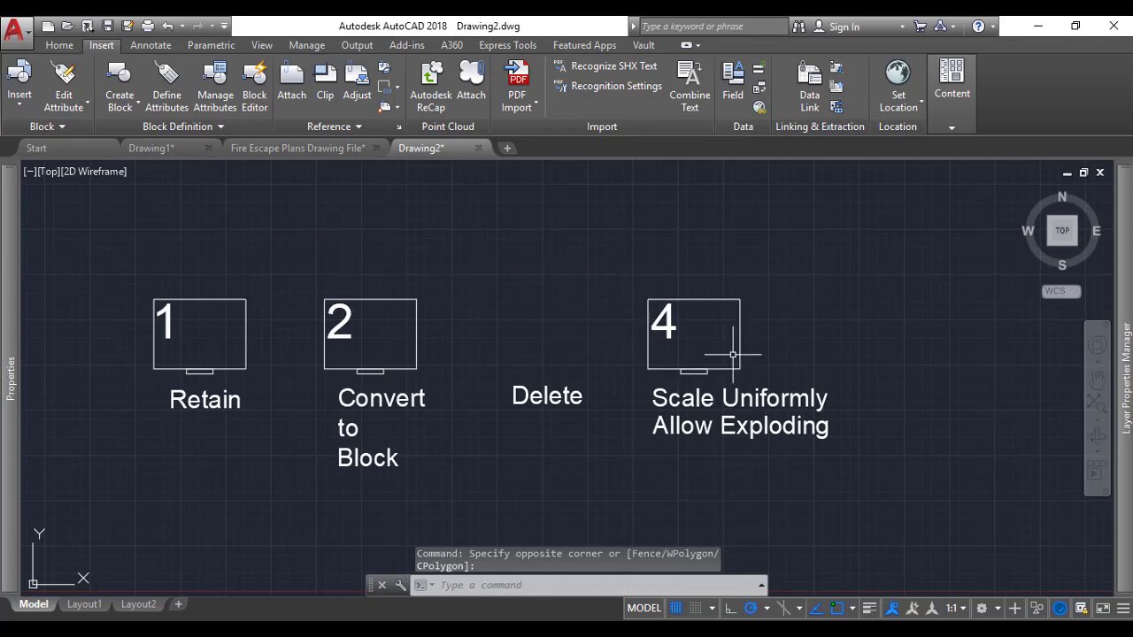
- Start a new block definition named Block 4 with its base point at the upper-left corner of the monitor labelled 4
click(115, 106)
click(137, 133)
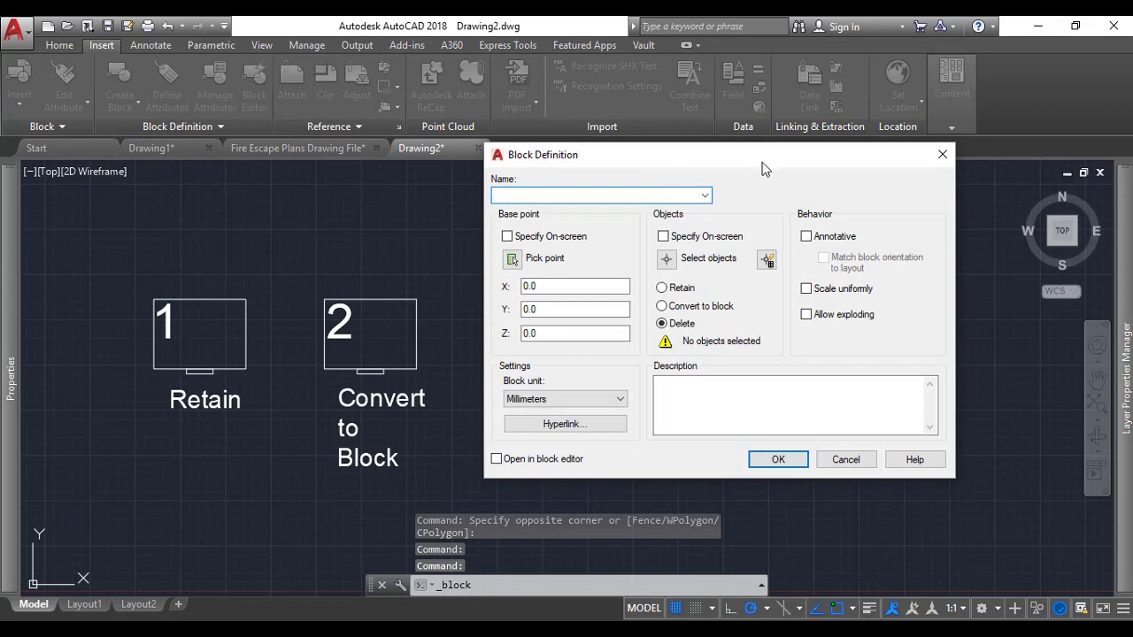
drag(762, 163, 445, 143)
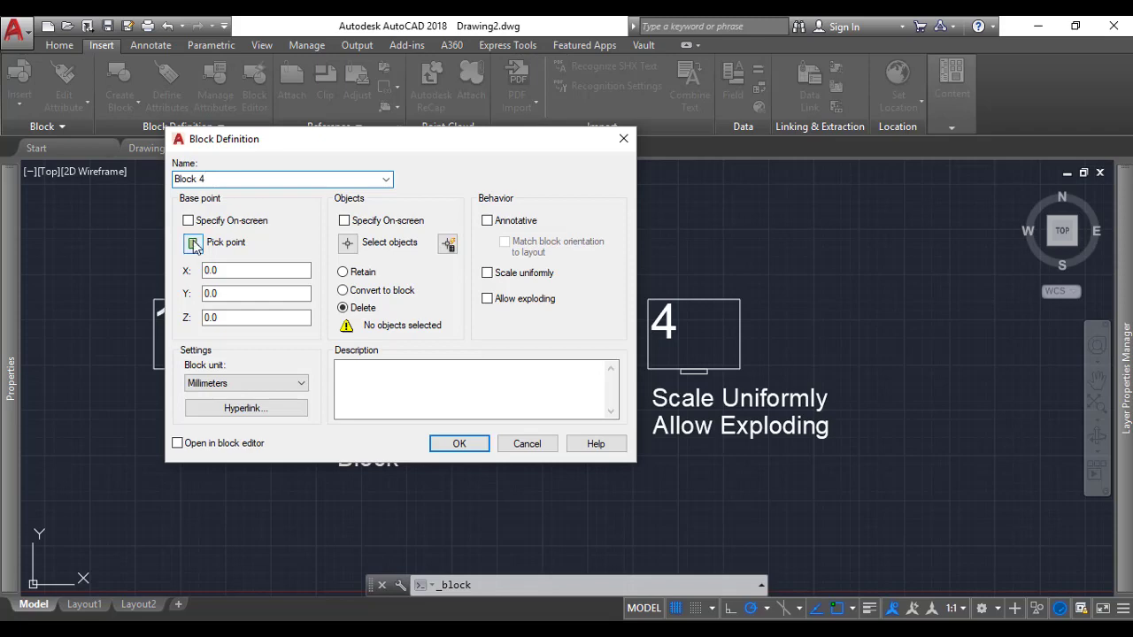
click(195, 245)
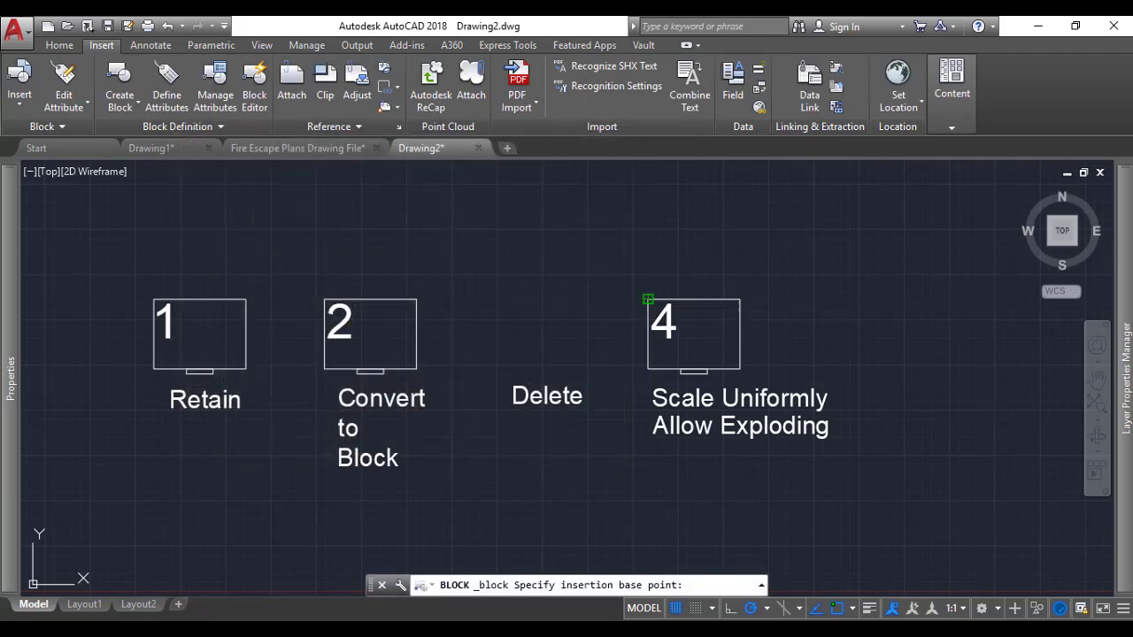
click(648, 299)
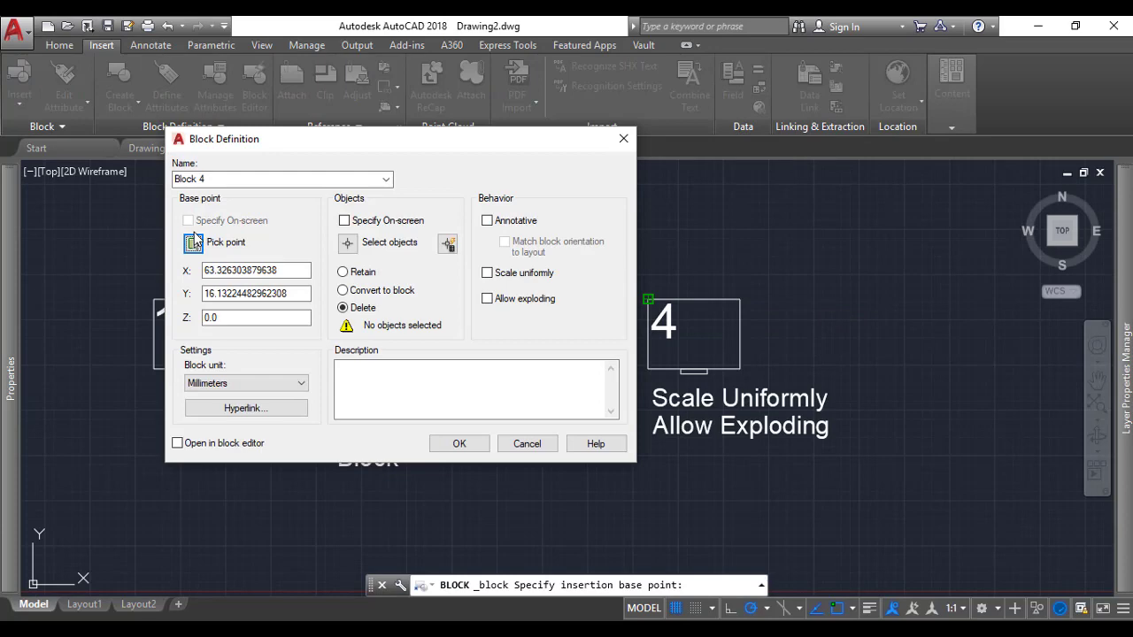
- Create Block 4 from the monitor labelled 4, with Convert to block, Scale uniformly and Allow exploding enabled
click(347, 242)
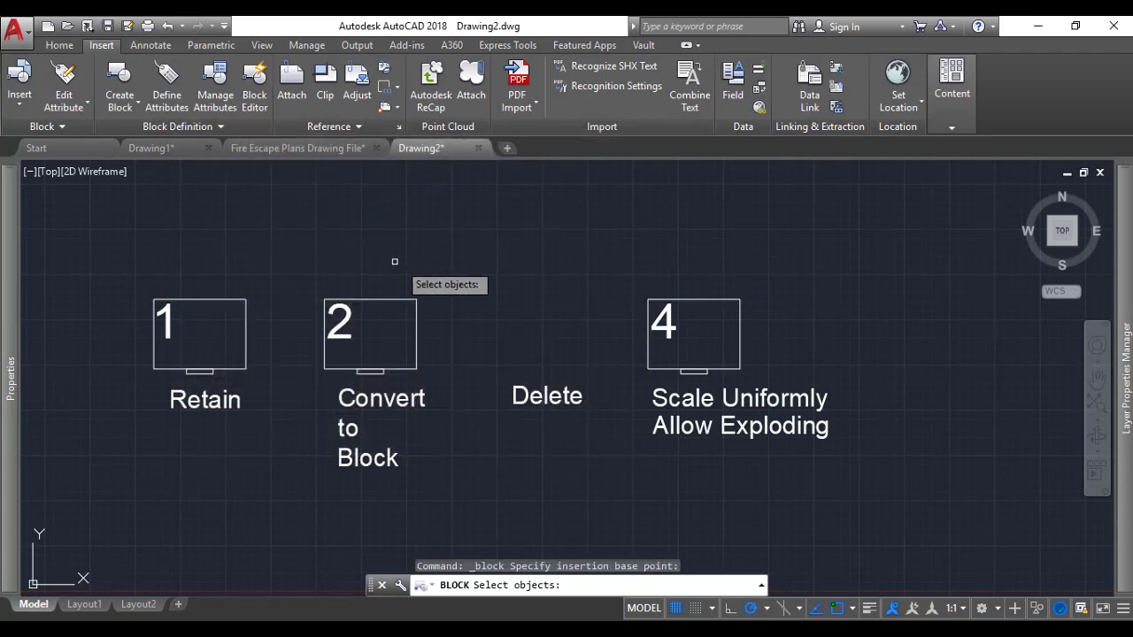
click(786, 272)
click(625, 381)
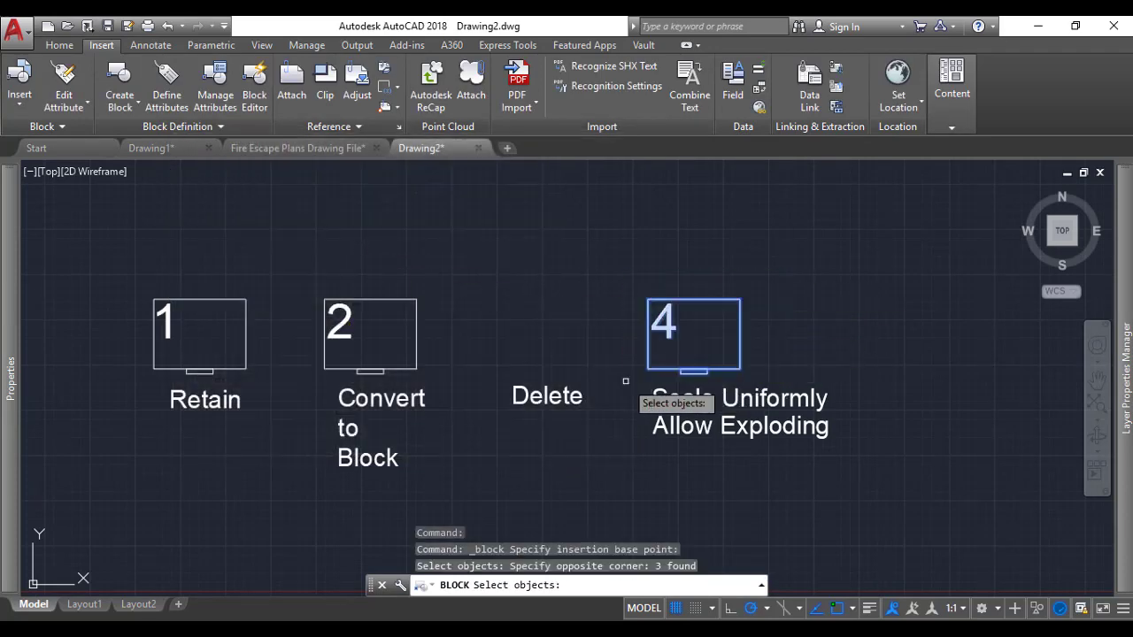
key(Return)
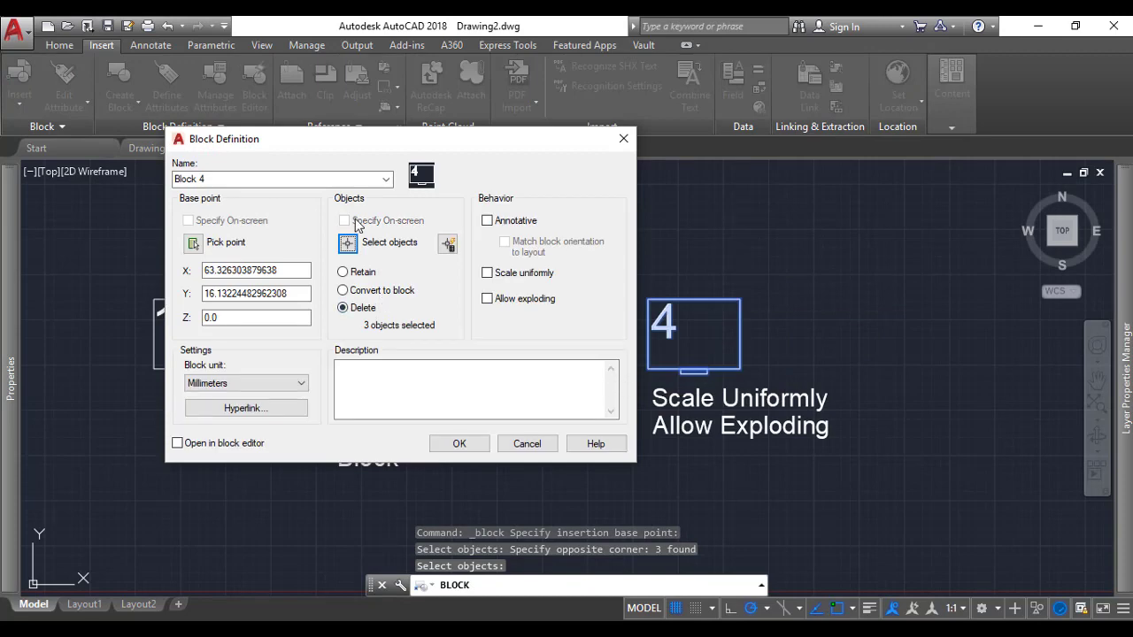
click(343, 291)
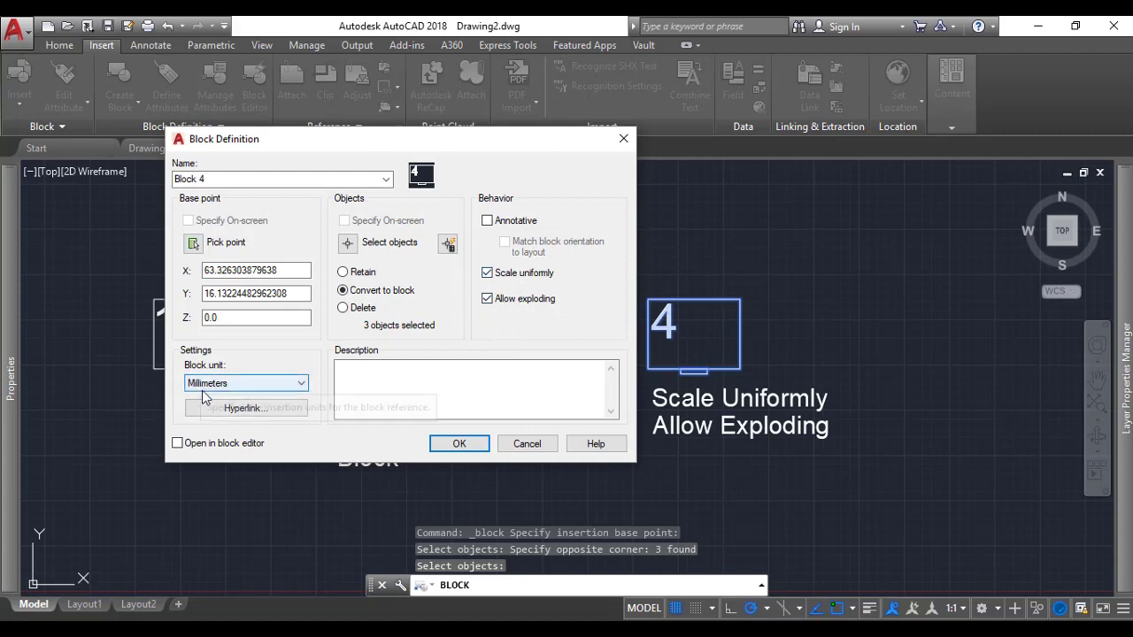
click(453, 447)
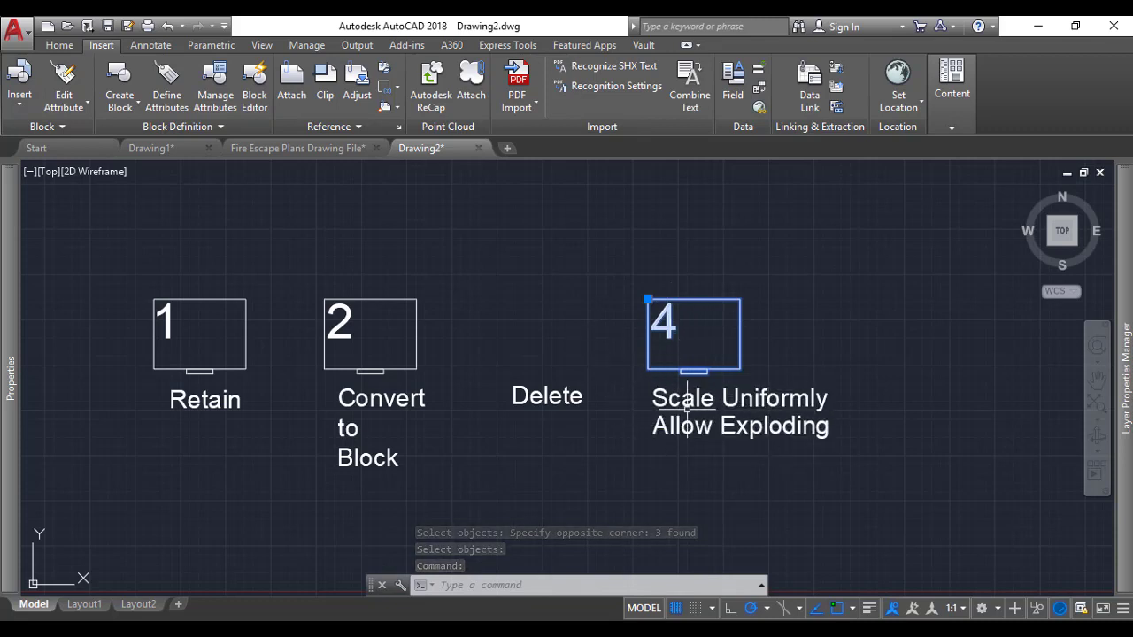
key(Escape)
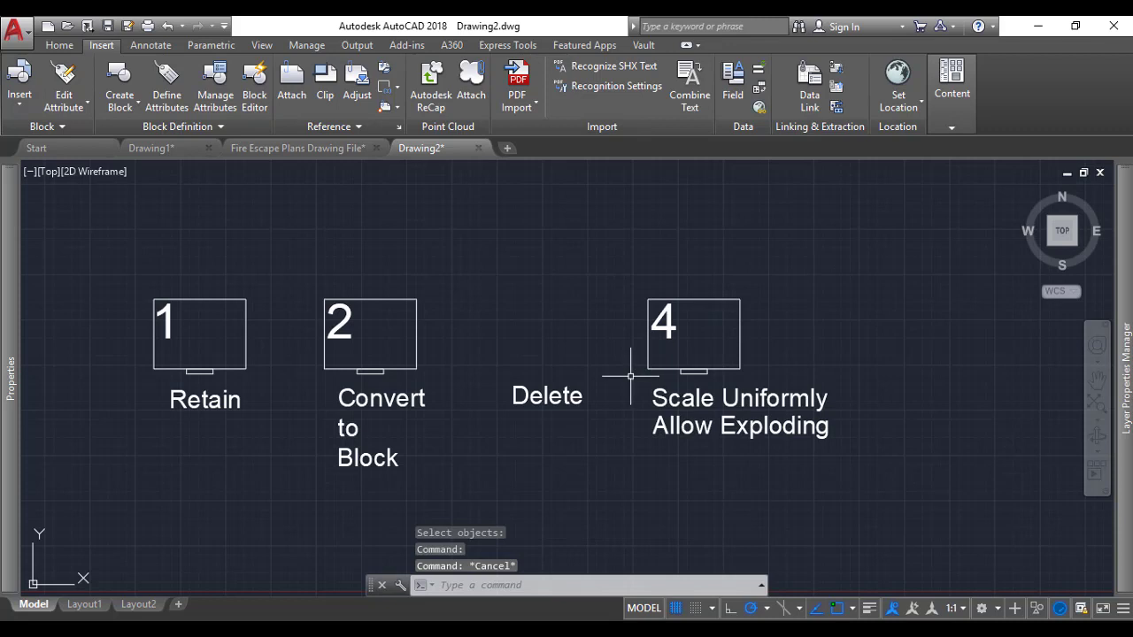
- Insert a copy of Block 1 with uniform scale 1.0 and rotation 0 directly above the original monitor labelled 1
middle_drag(544, 311, 601, 332)
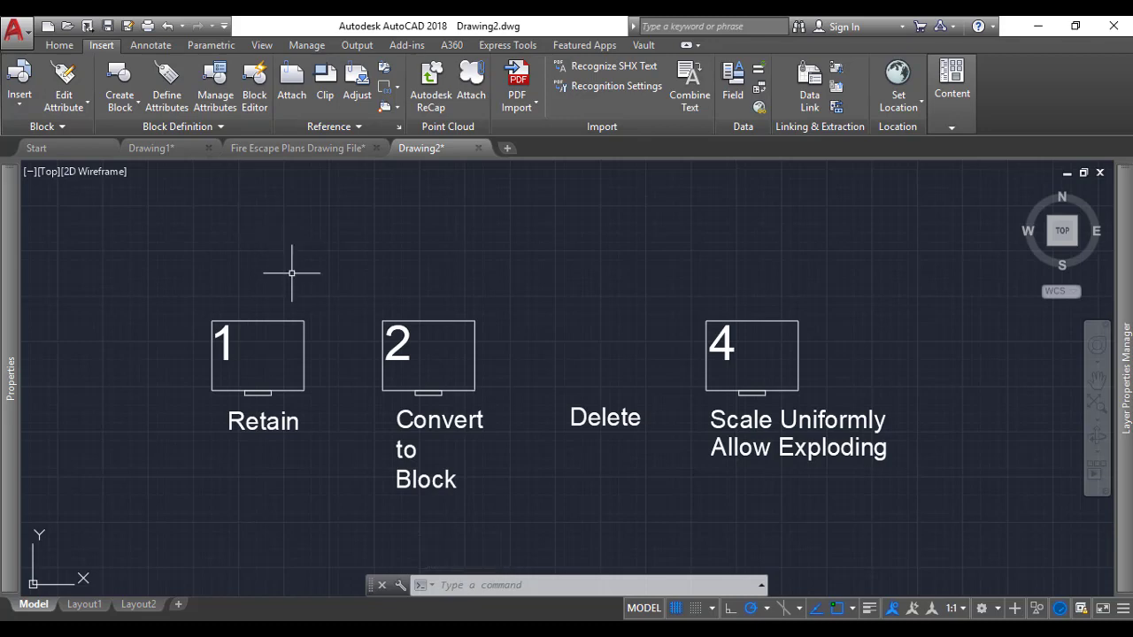
scroll(292, 276, down, 3)
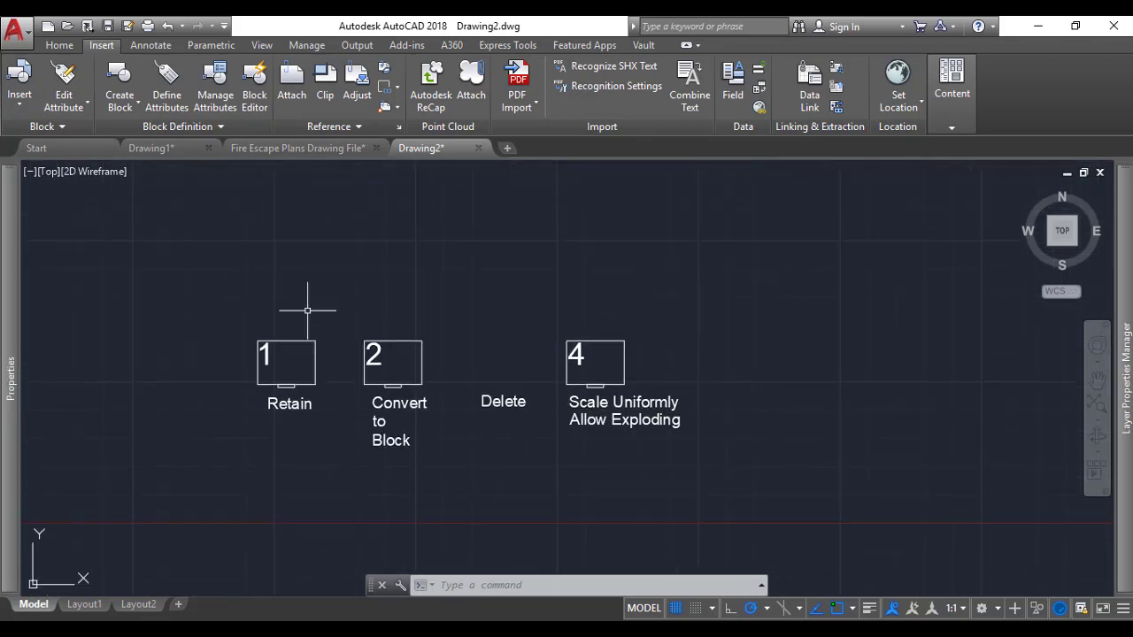
scroll(307, 309, up, 2)
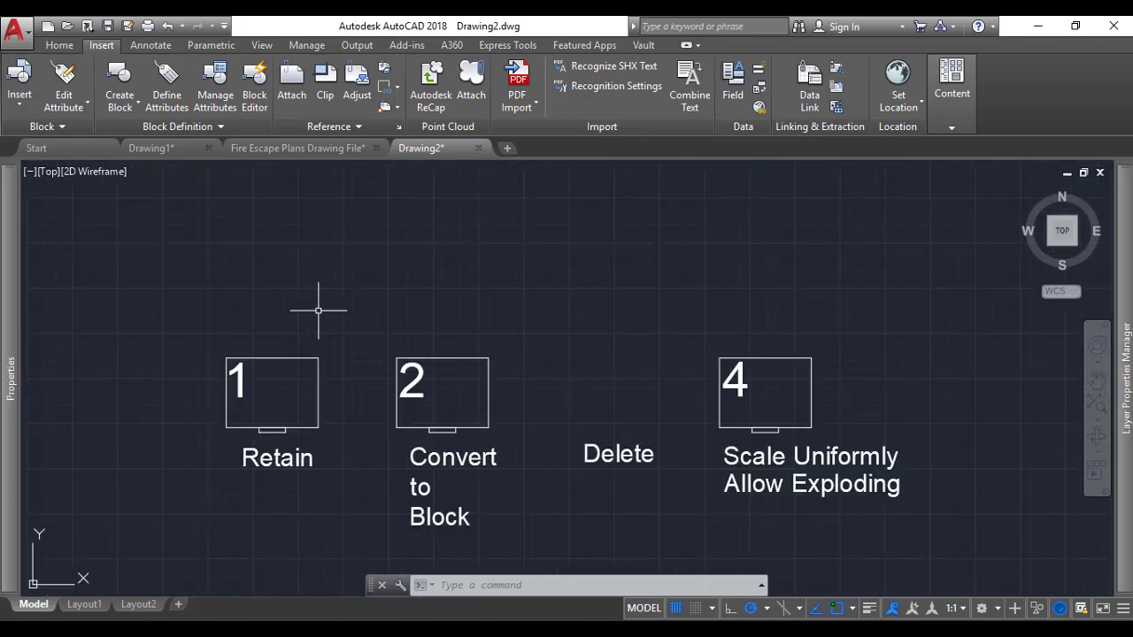
click(16, 107)
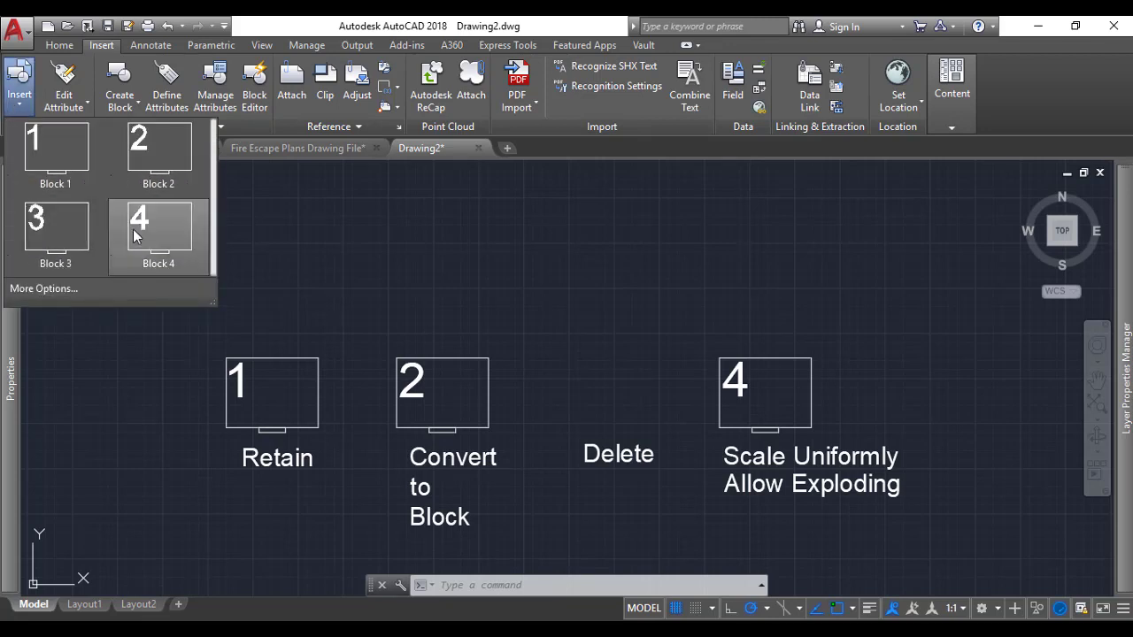
click(65, 289)
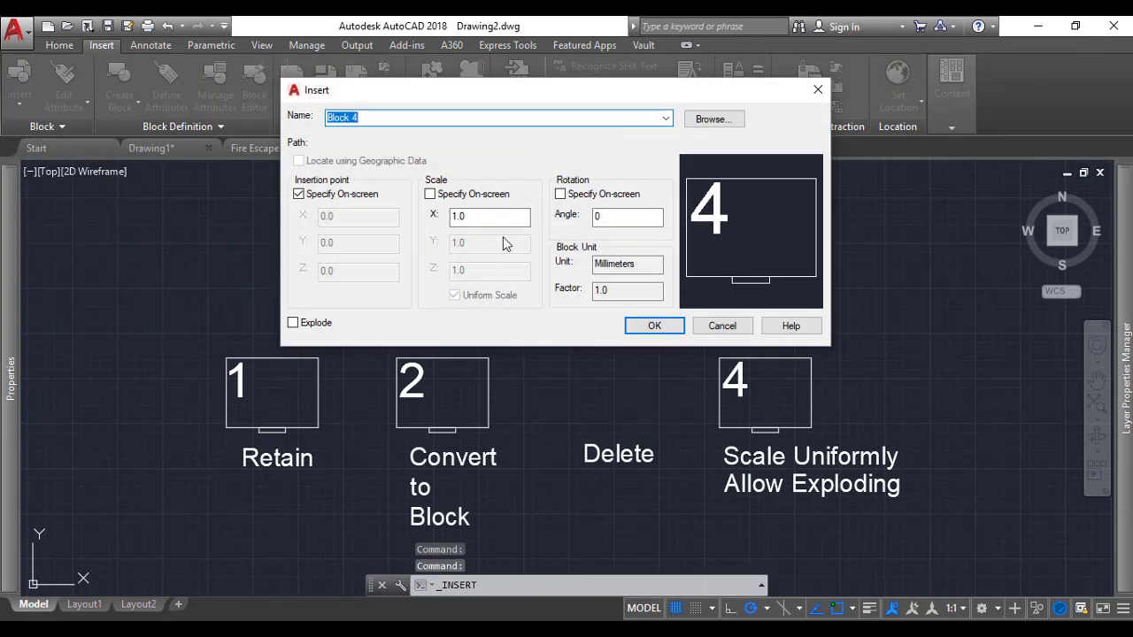
click(666, 118)
click(650, 133)
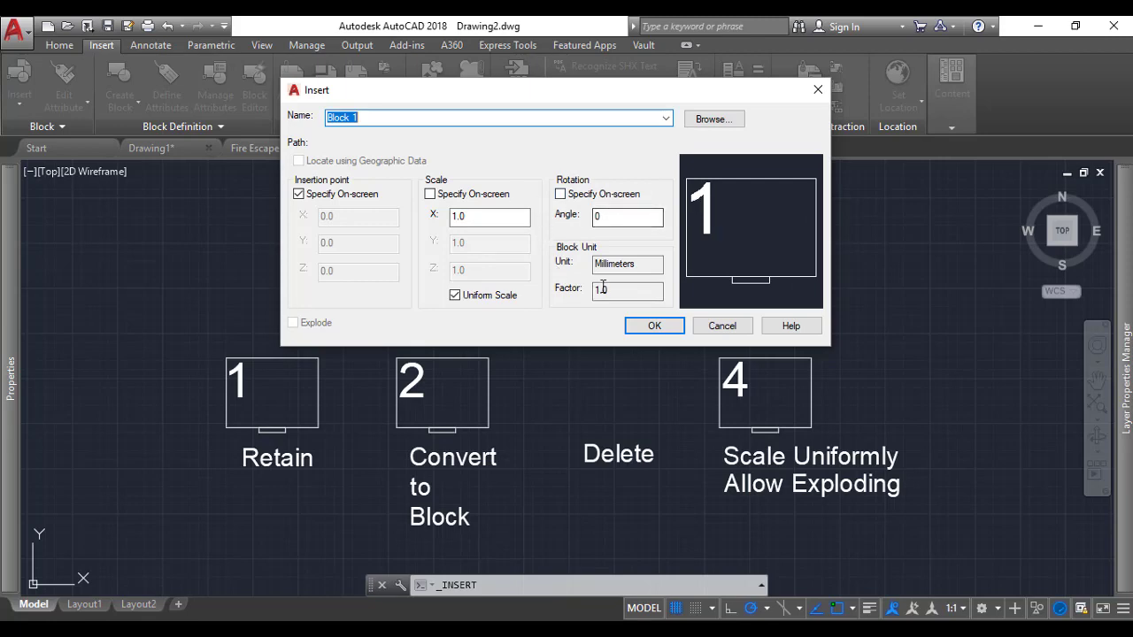
click(654, 326)
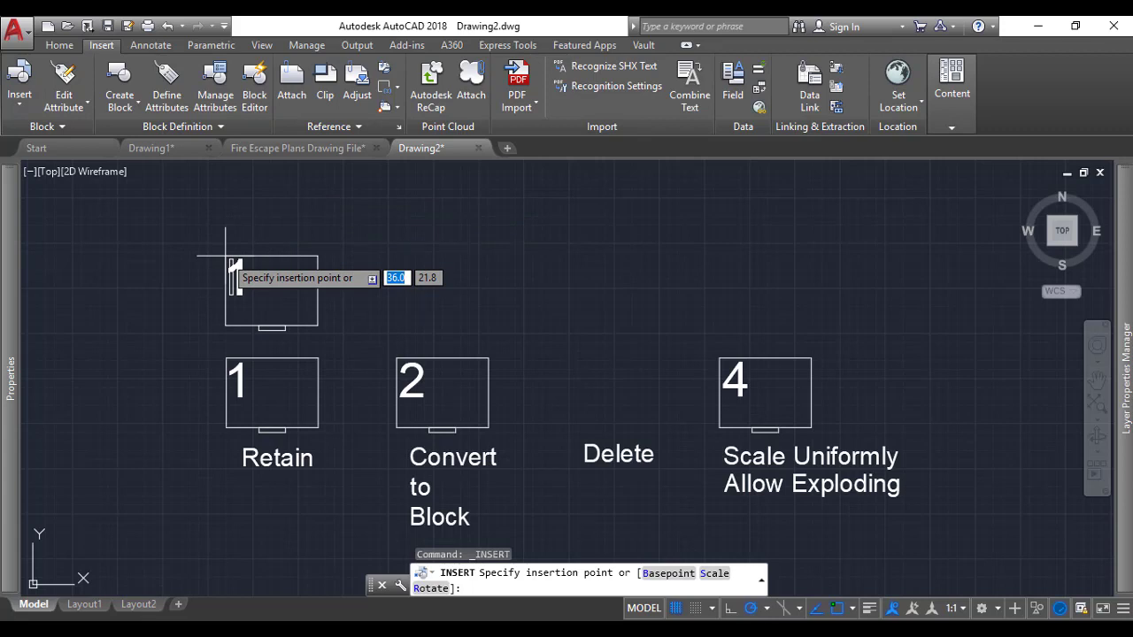
click(226, 257)
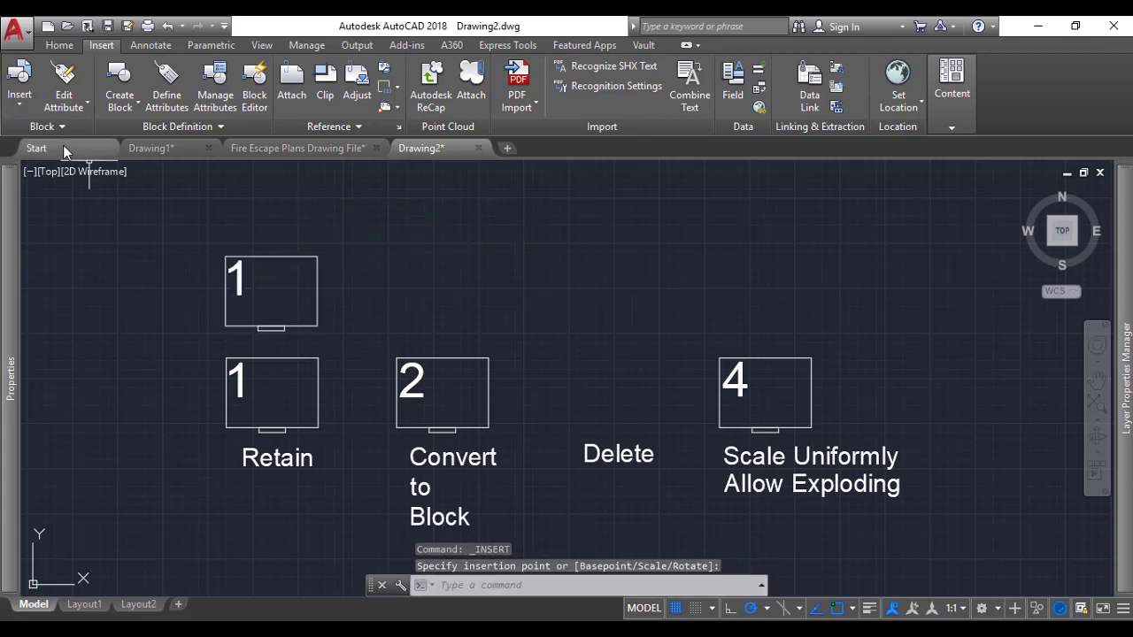
- Insert Block 1 with uniform scale off and X scale 2.0, just right of the first inserted copy
click(27, 107)
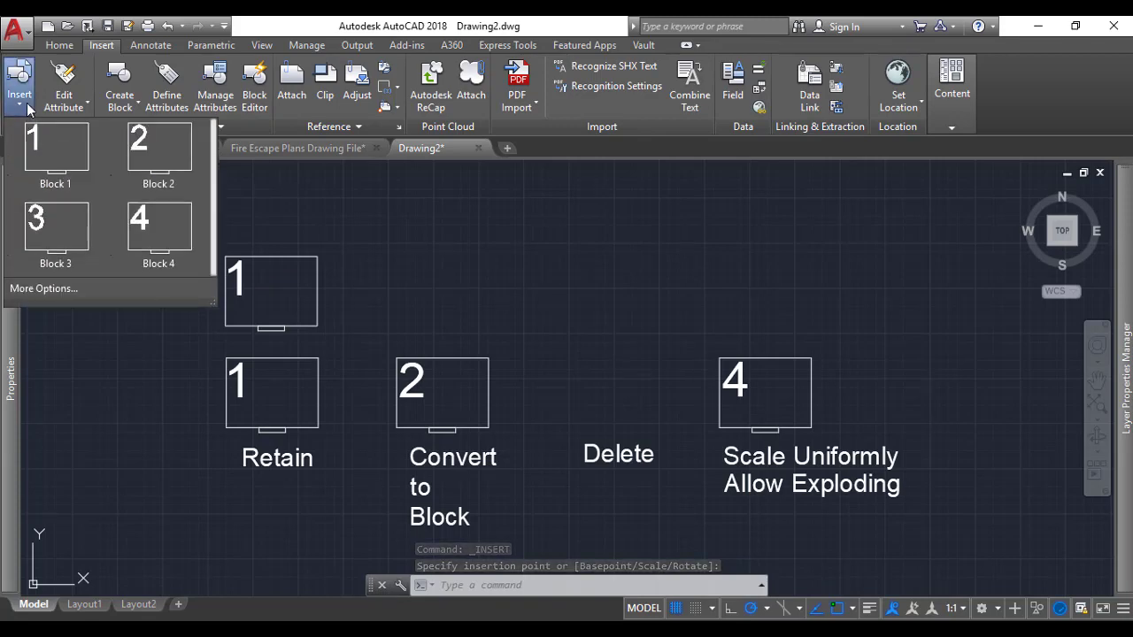
click(44, 291)
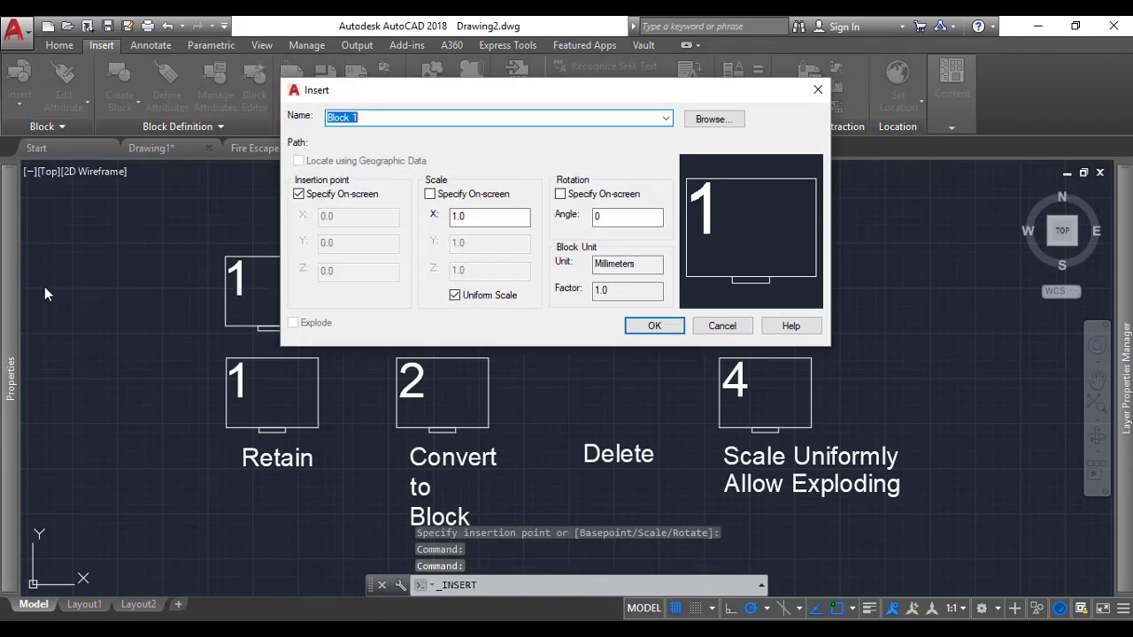
drag(630, 97, 856, 86)
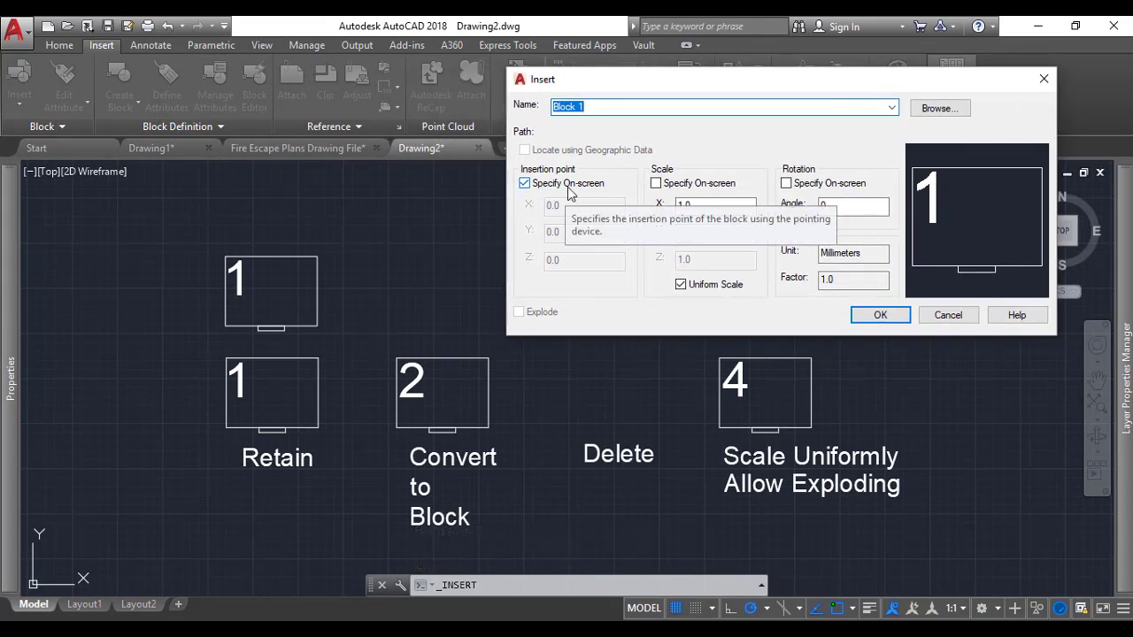
click(682, 285)
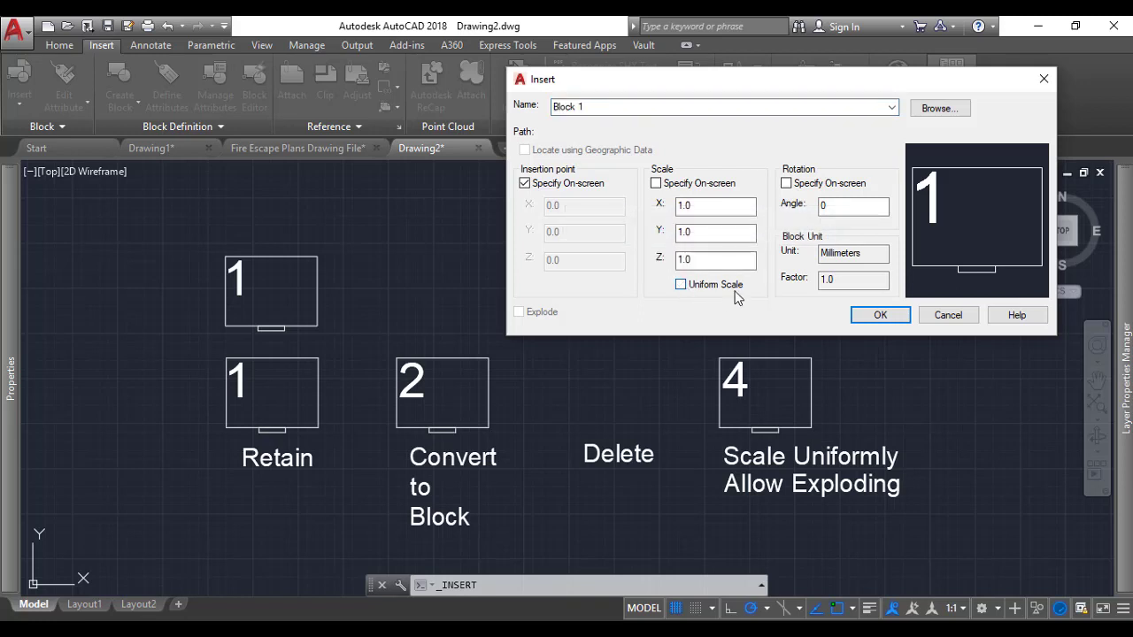
click(682, 206)
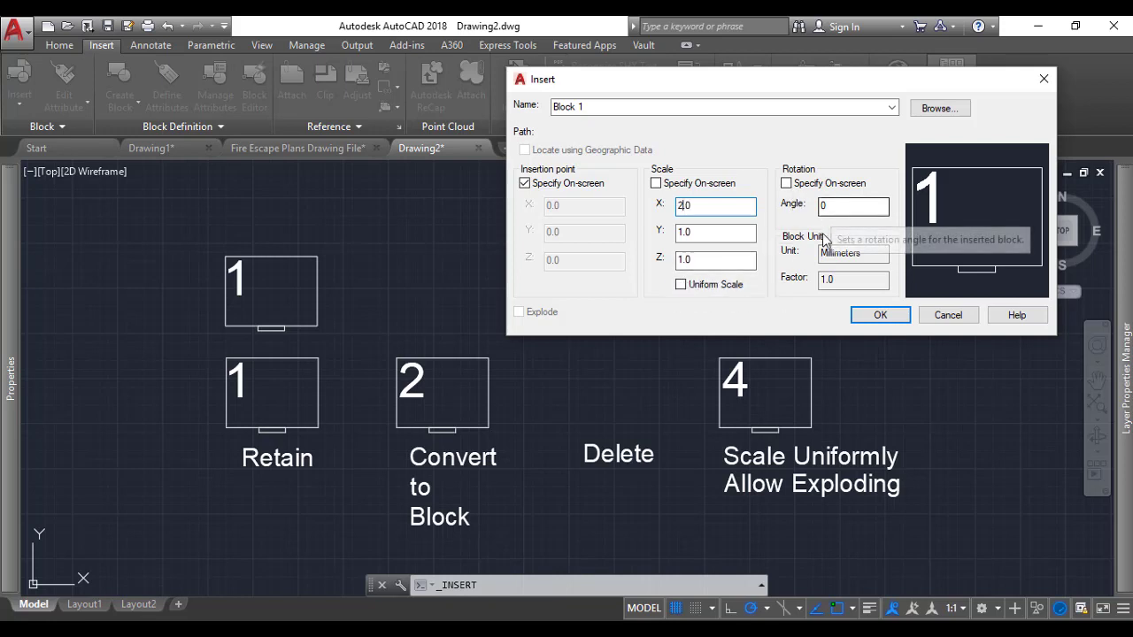
click(864, 317)
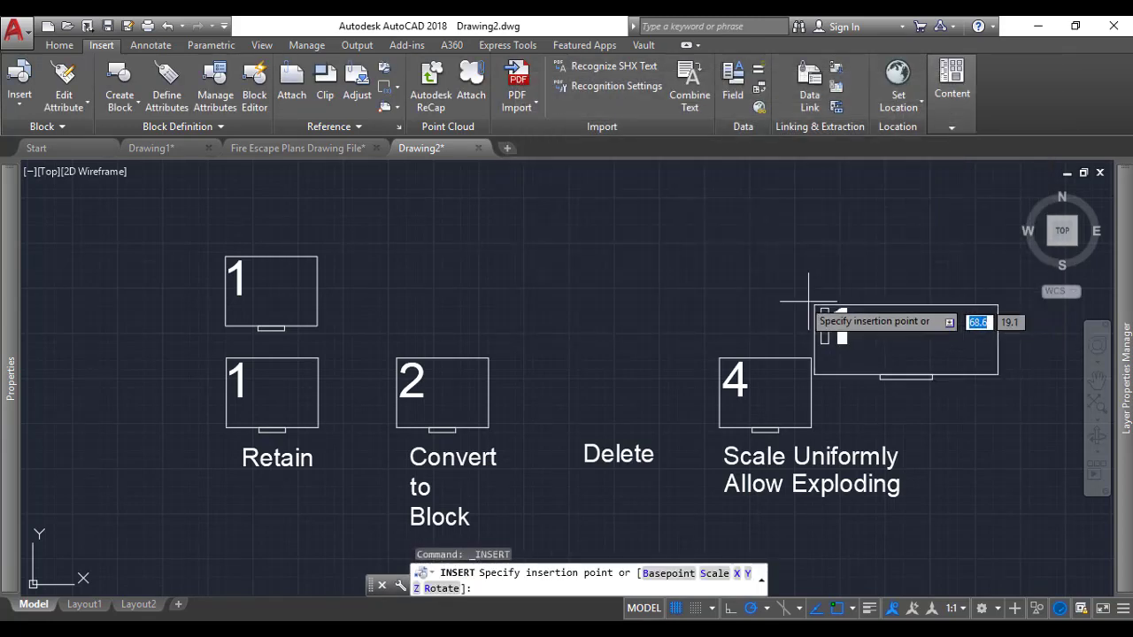
click(347, 261)
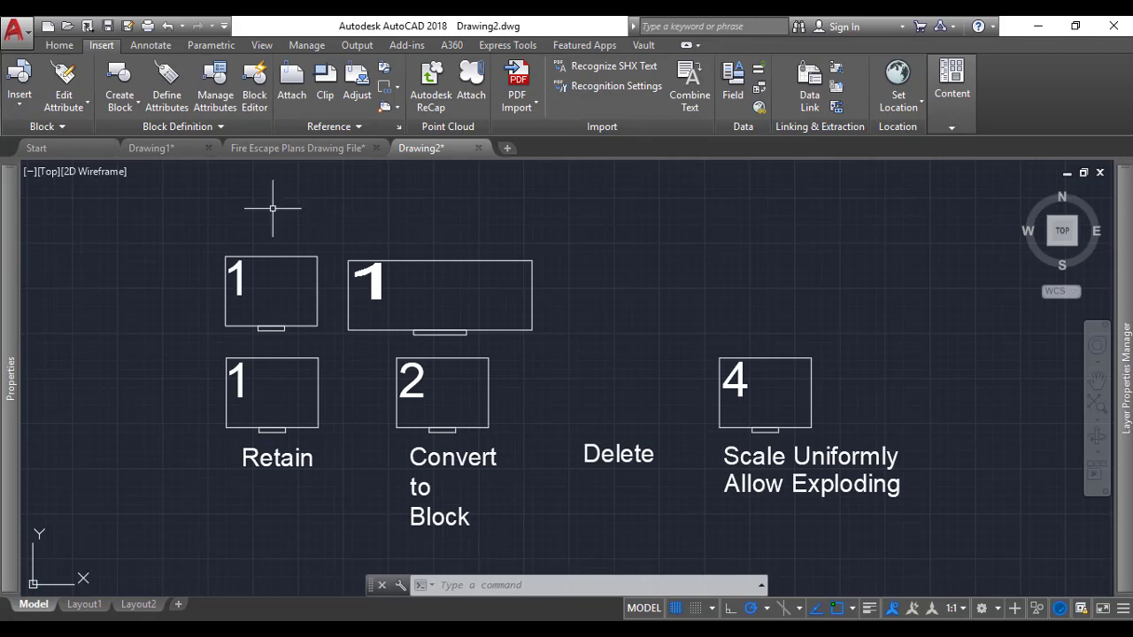
- Insert Block 1 at scale 1.0 with a rotation angle of 180, just right of the double-width copy
click(13, 112)
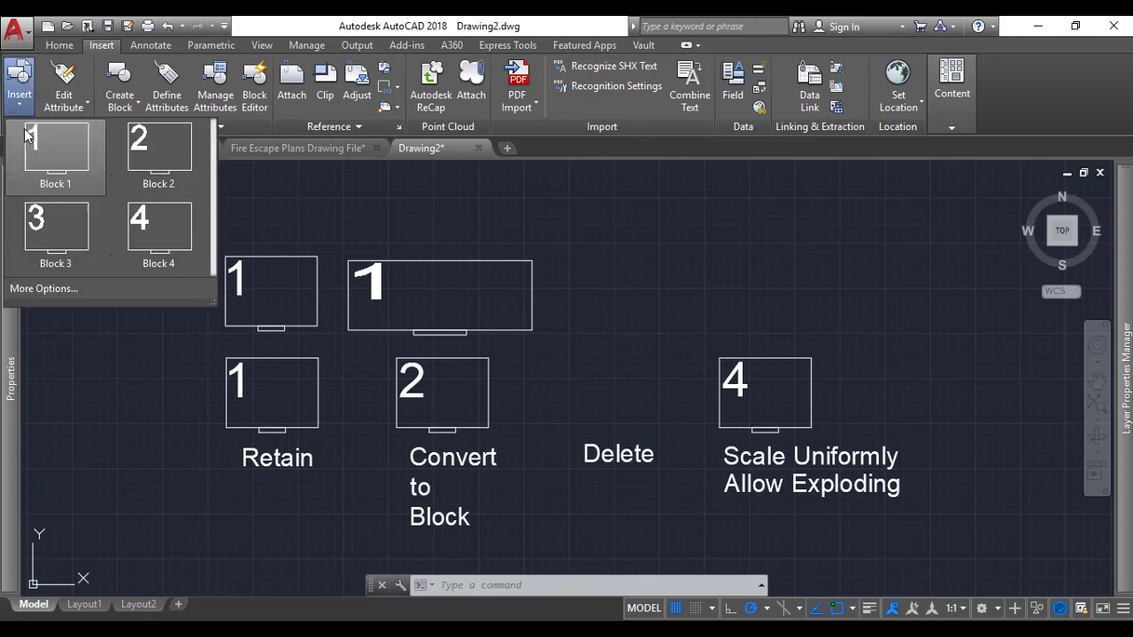
click(45, 289)
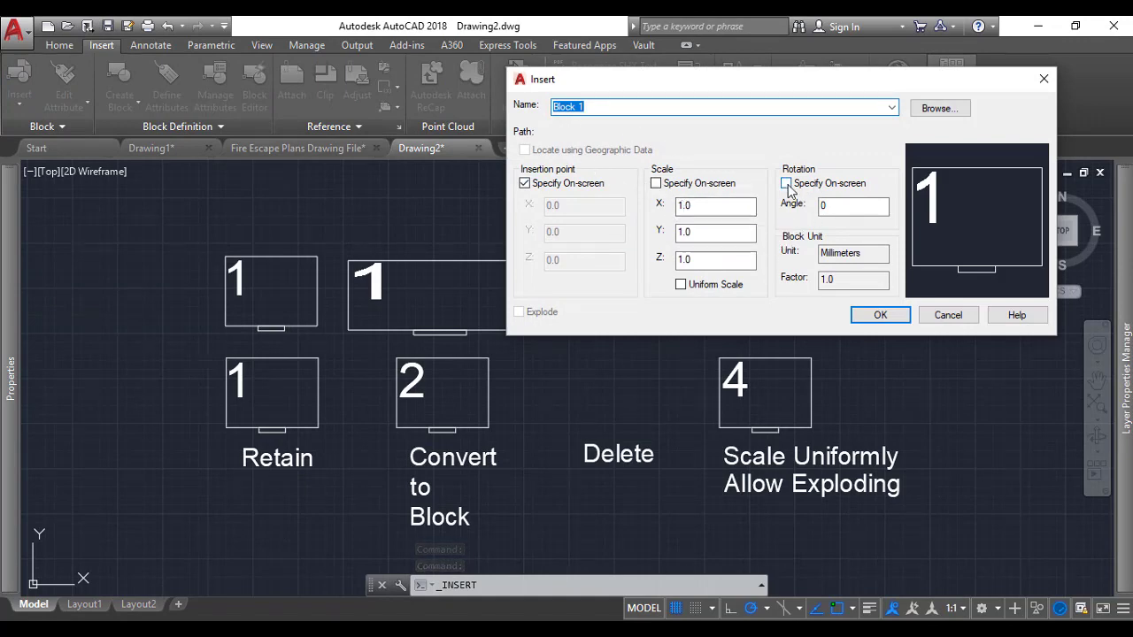
double_click(819, 206)
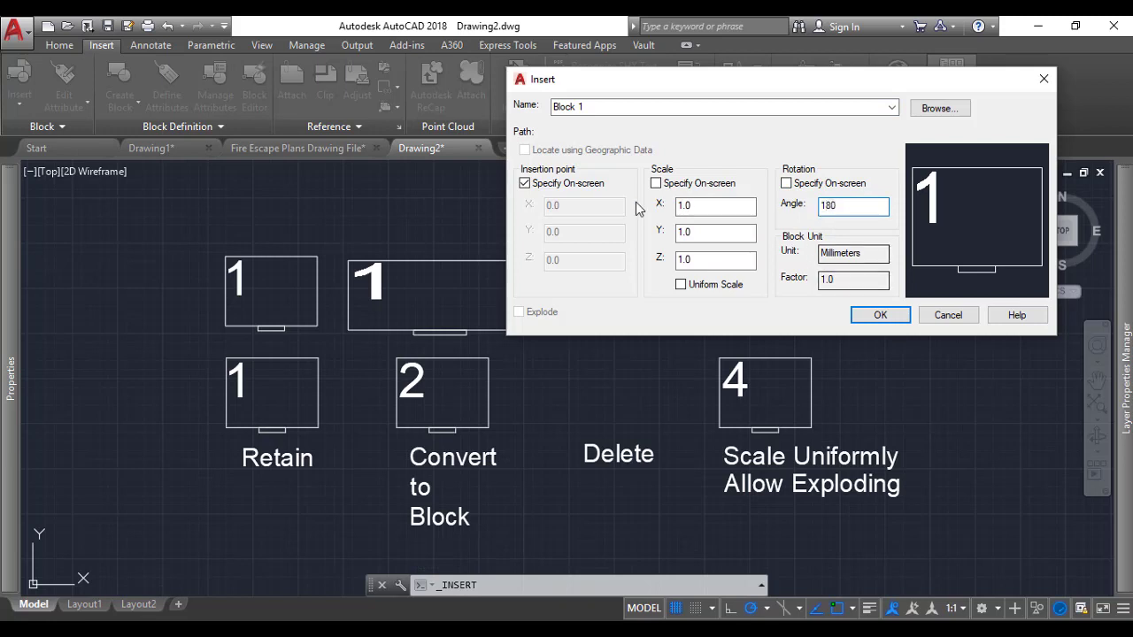
click(878, 316)
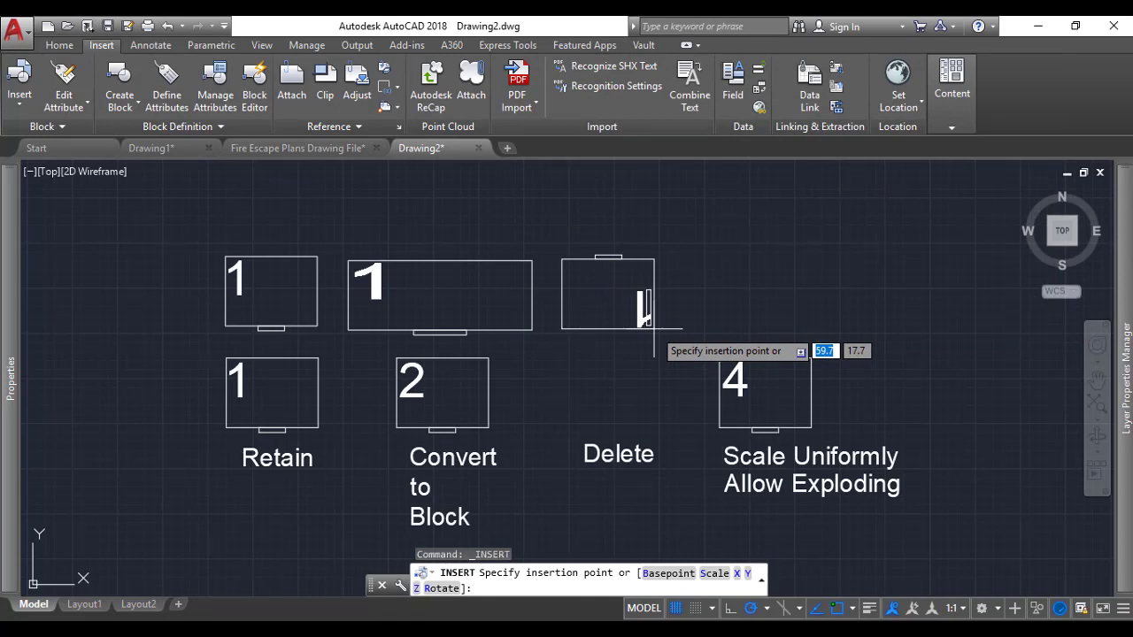
click(653, 330)
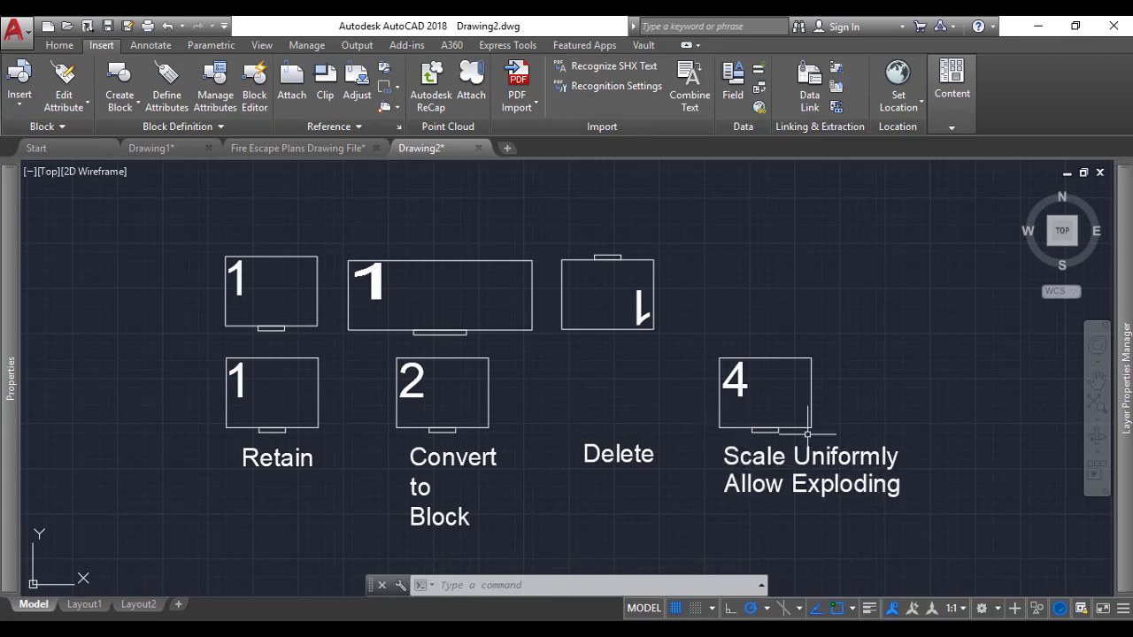
- Insert Block 4 at a uniform scale of 2.0 and rotation 0, above and slightly right of the original monitor labelled 4
click(19, 97)
click(71, 286)
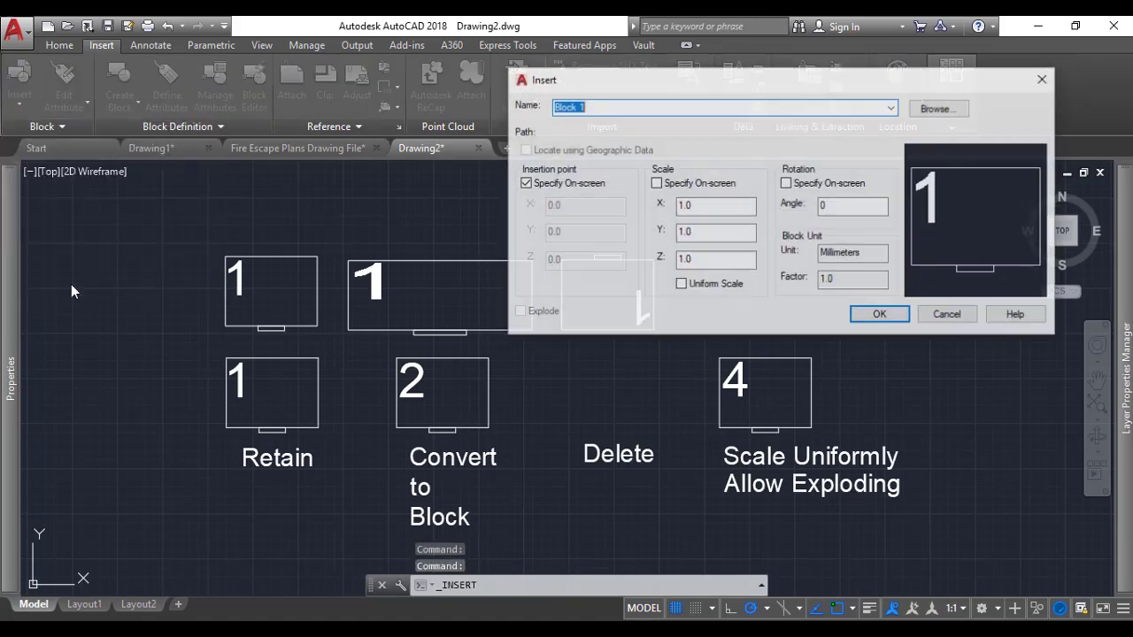
click(892, 107)
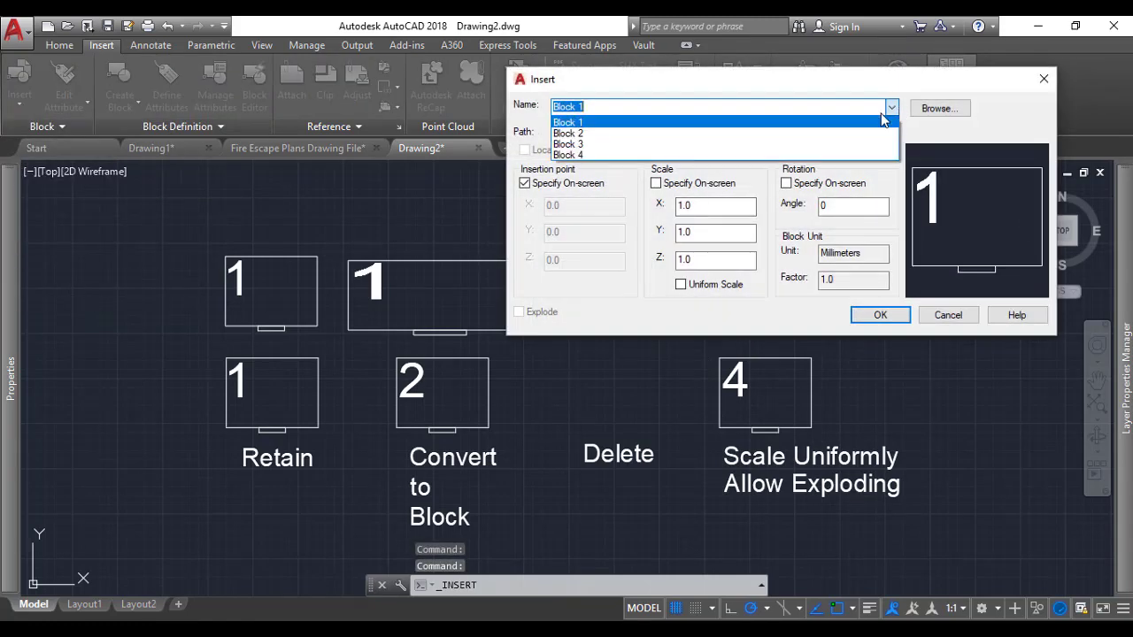
click(822, 154)
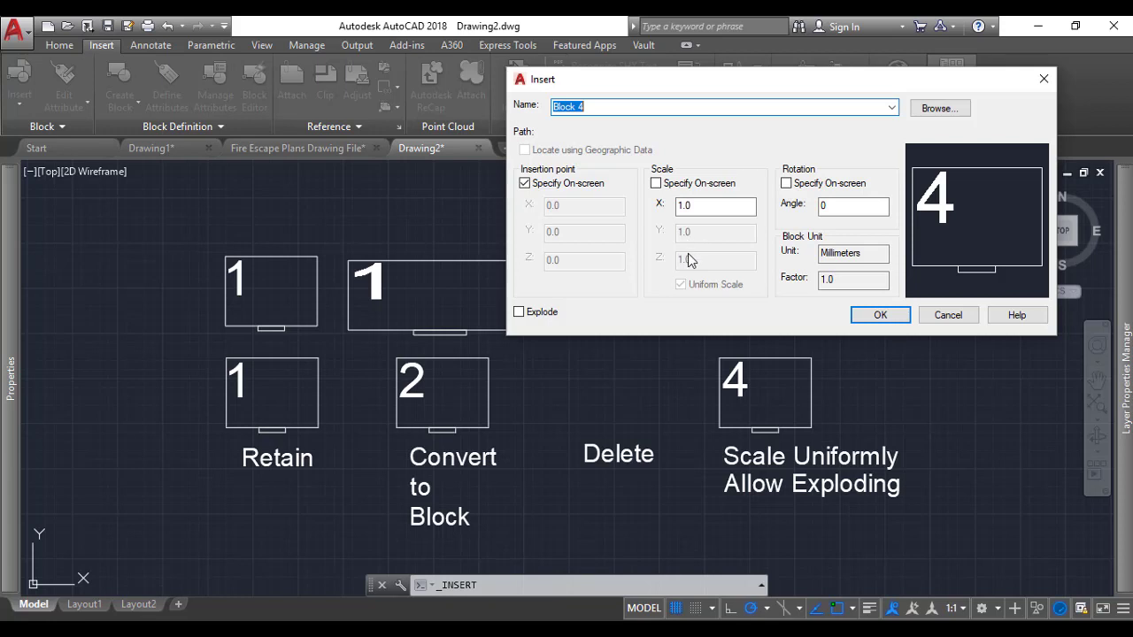
click(679, 205)
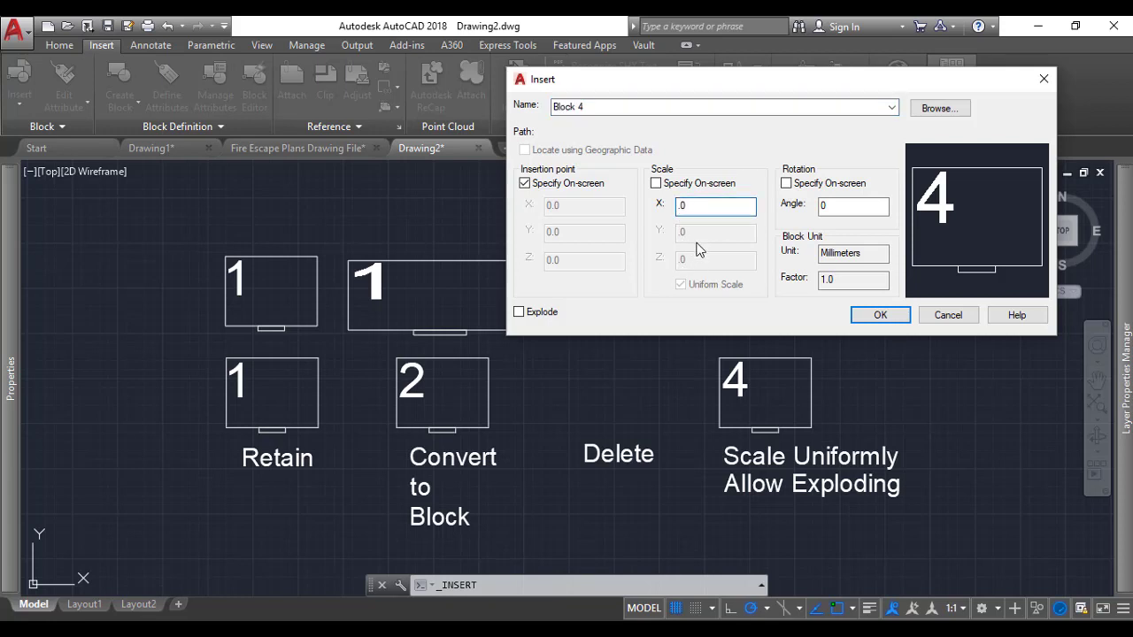
text(2)
click(870, 315)
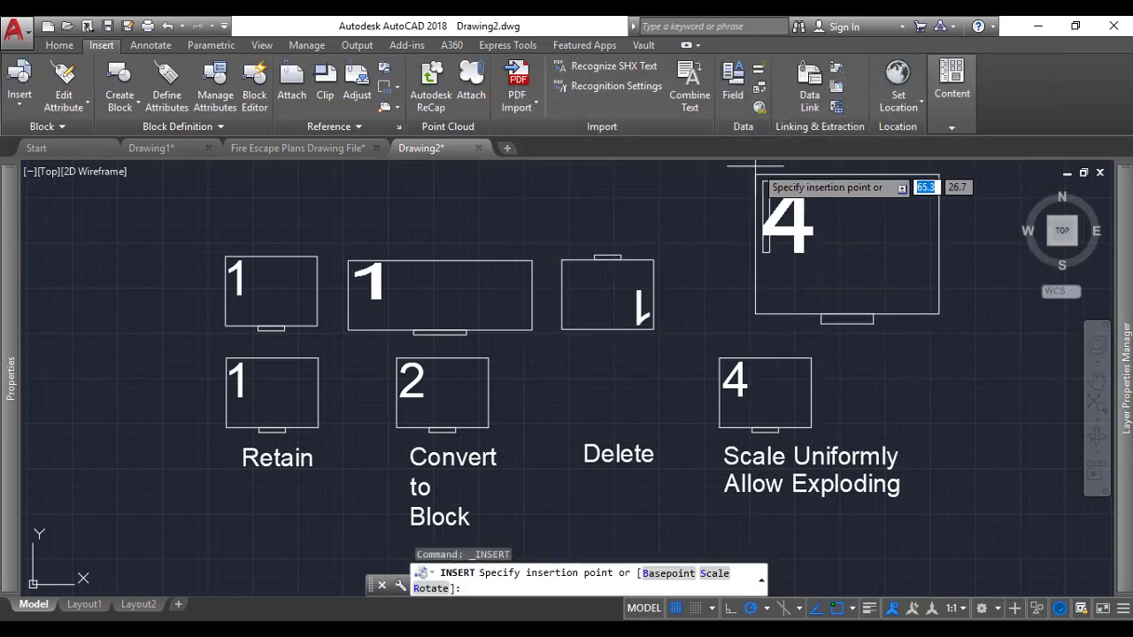
click(778, 195)
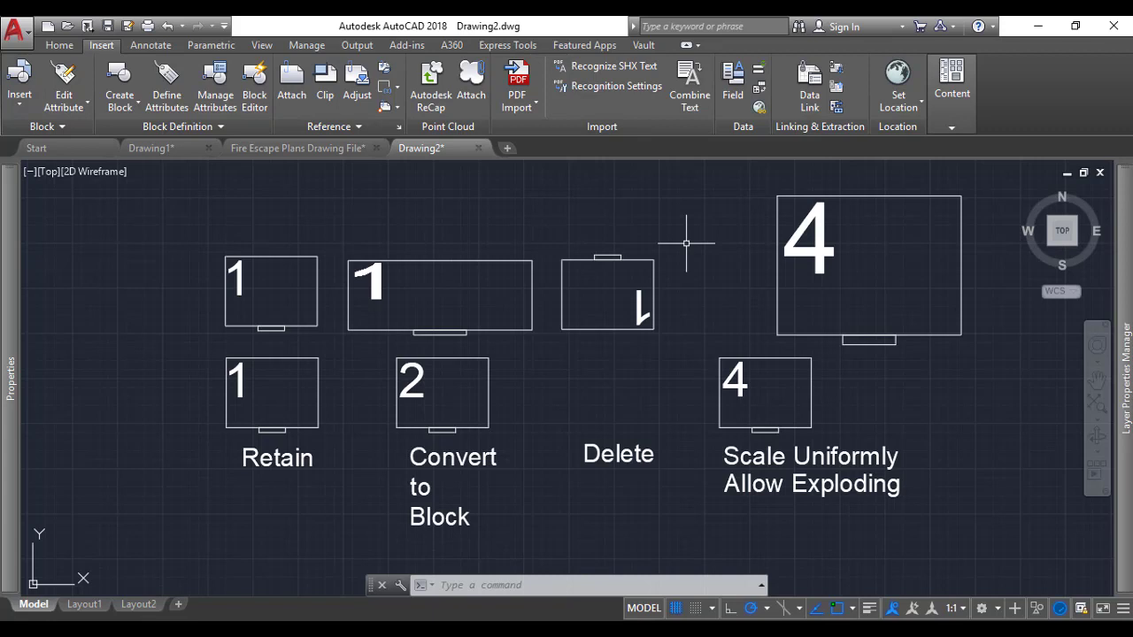
- Check whether the outline, number and base of the monitor above the Retain label select as separate objects, clearing the selection each time
click(277, 366)
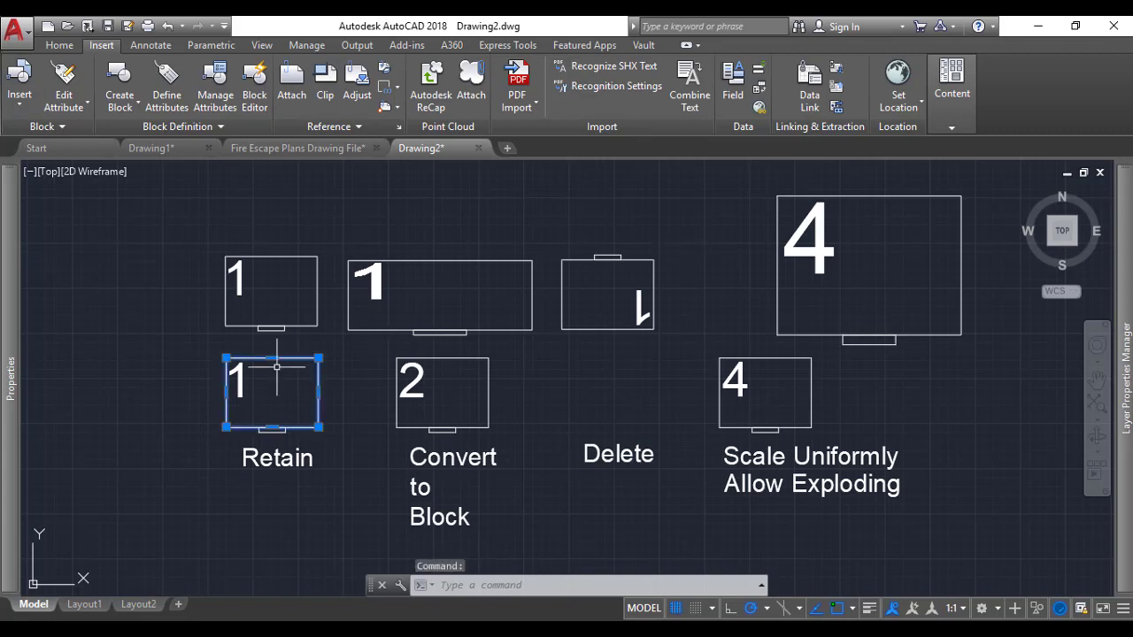
click(241, 373)
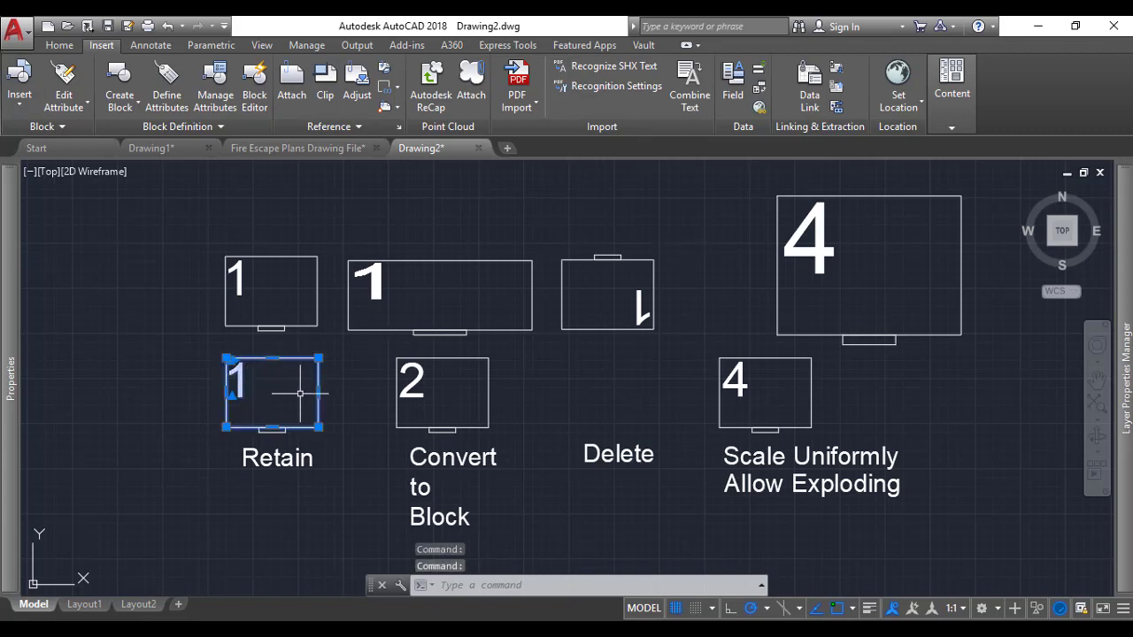
key(Escape)
click(264, 385)
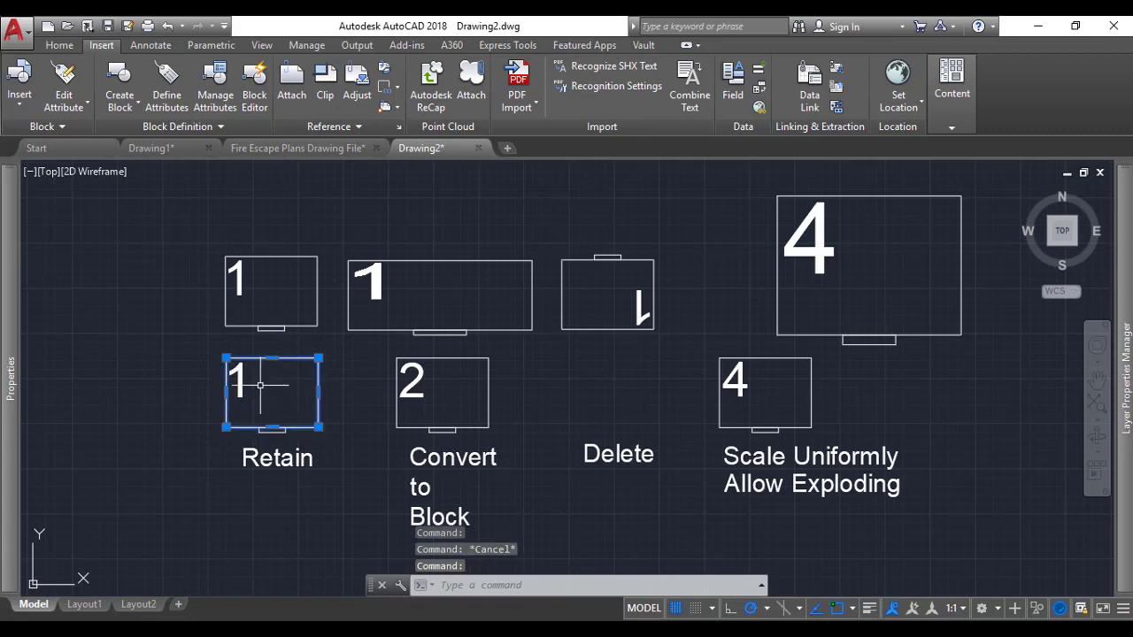
key(Escape)
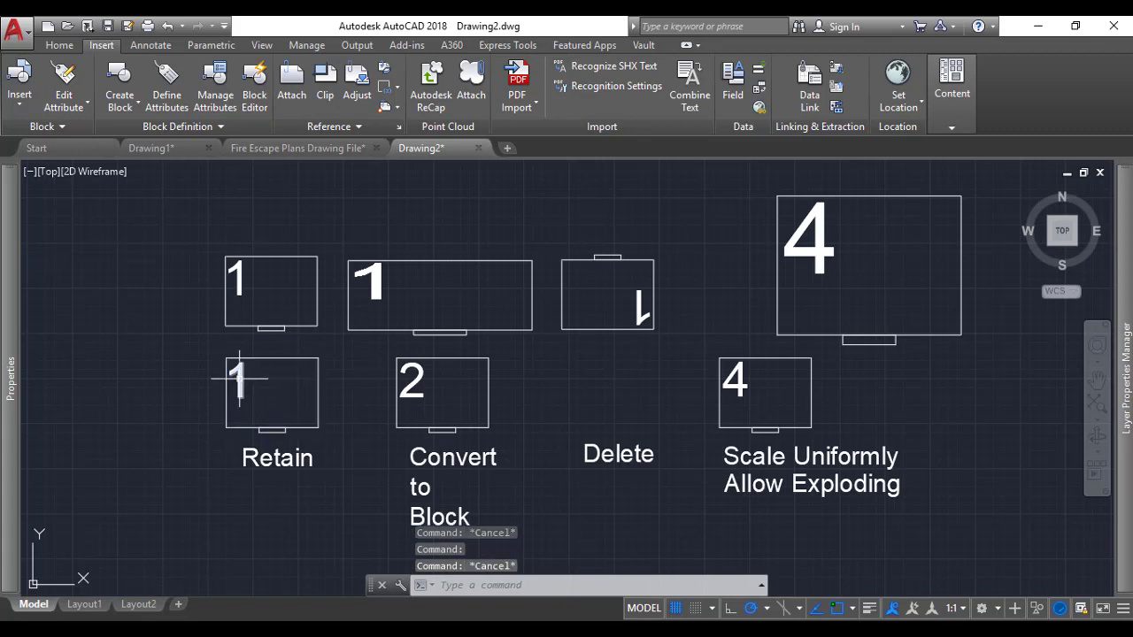
click(274, 430)
key(Escape)
- Try to explode the Block 1 copy rotated by 180 degrees, and reselect it to check whether it is still one object
click(655, 290)
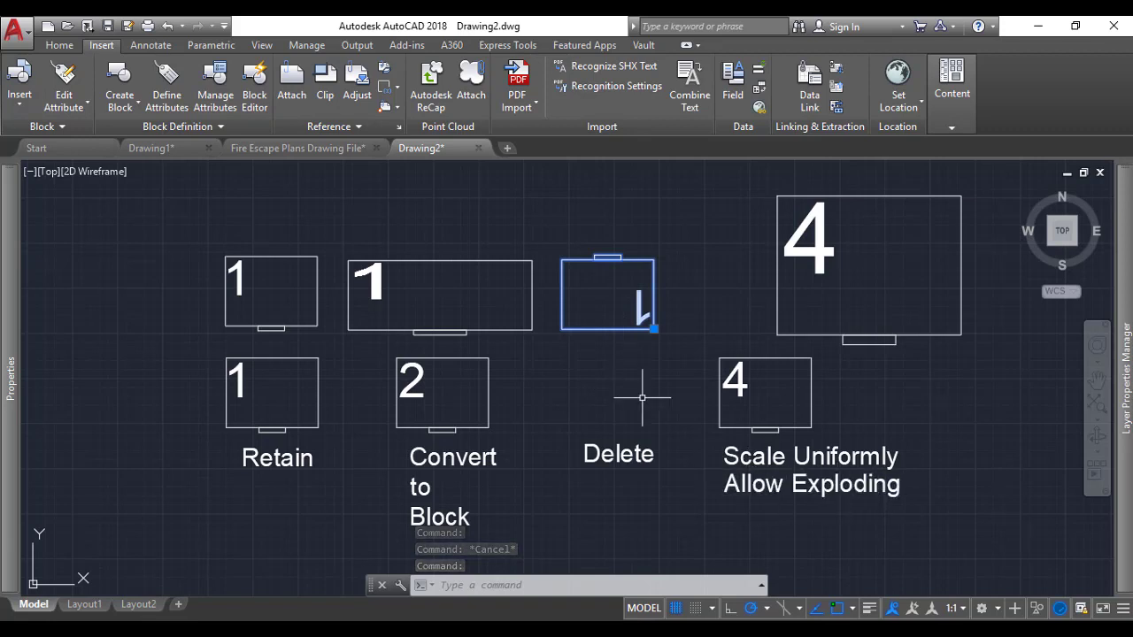
text(e)
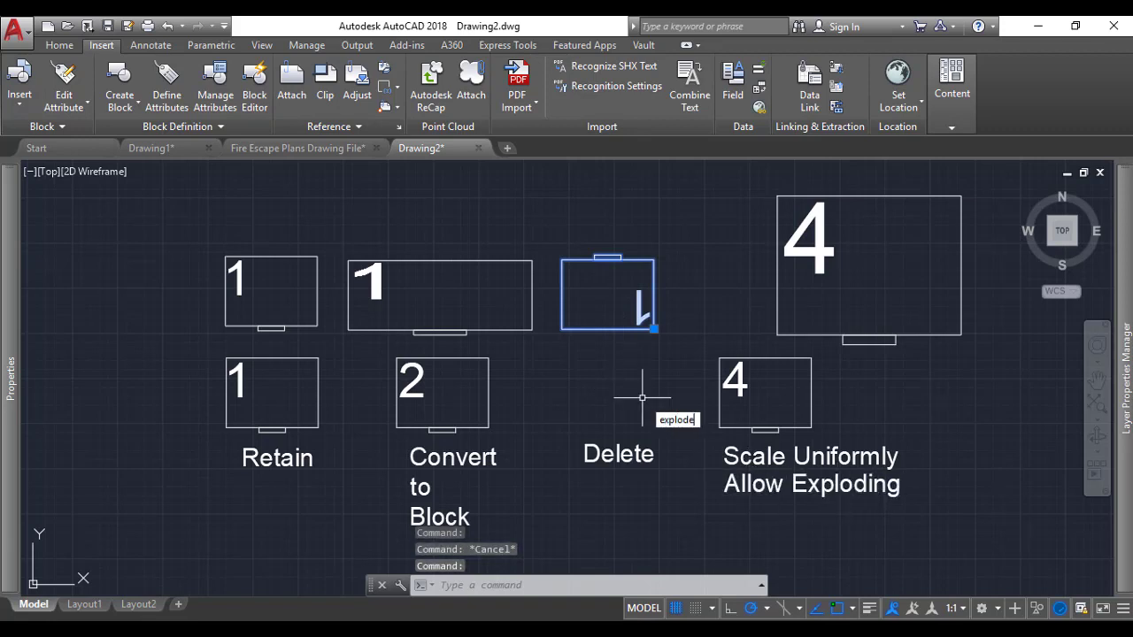
text(xplode)
key(Return)
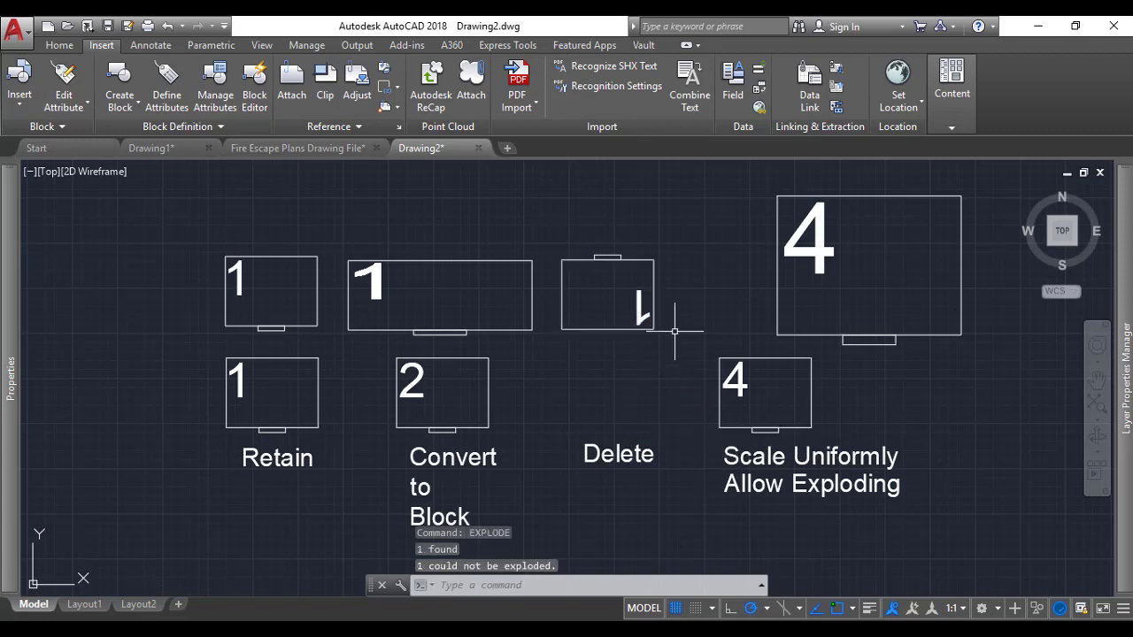
click(643, 312)
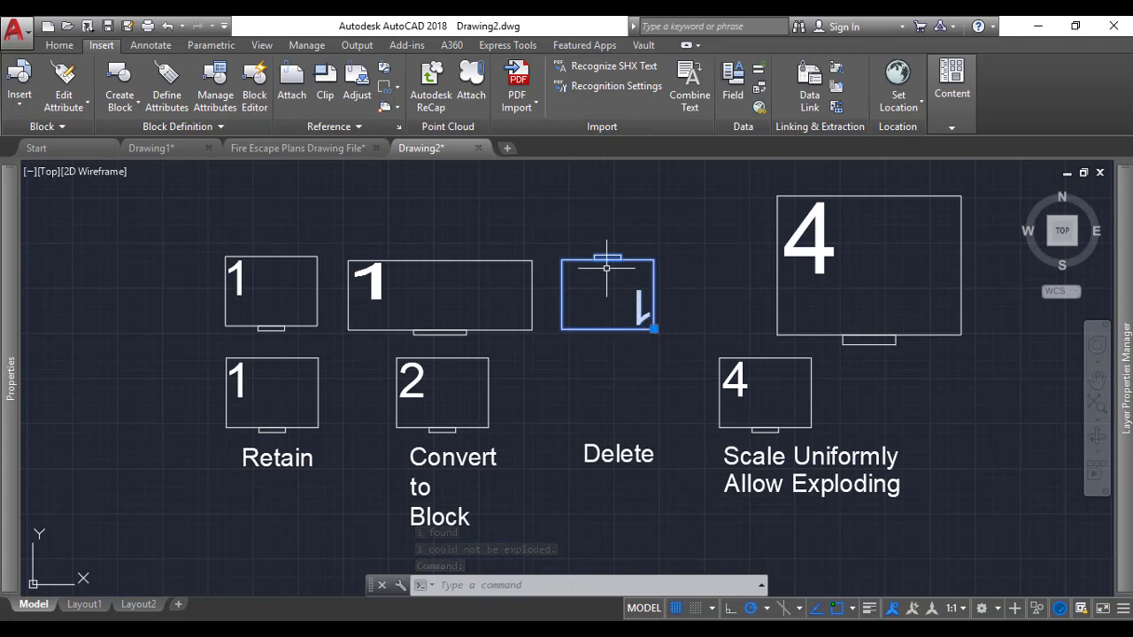
key(Escape)
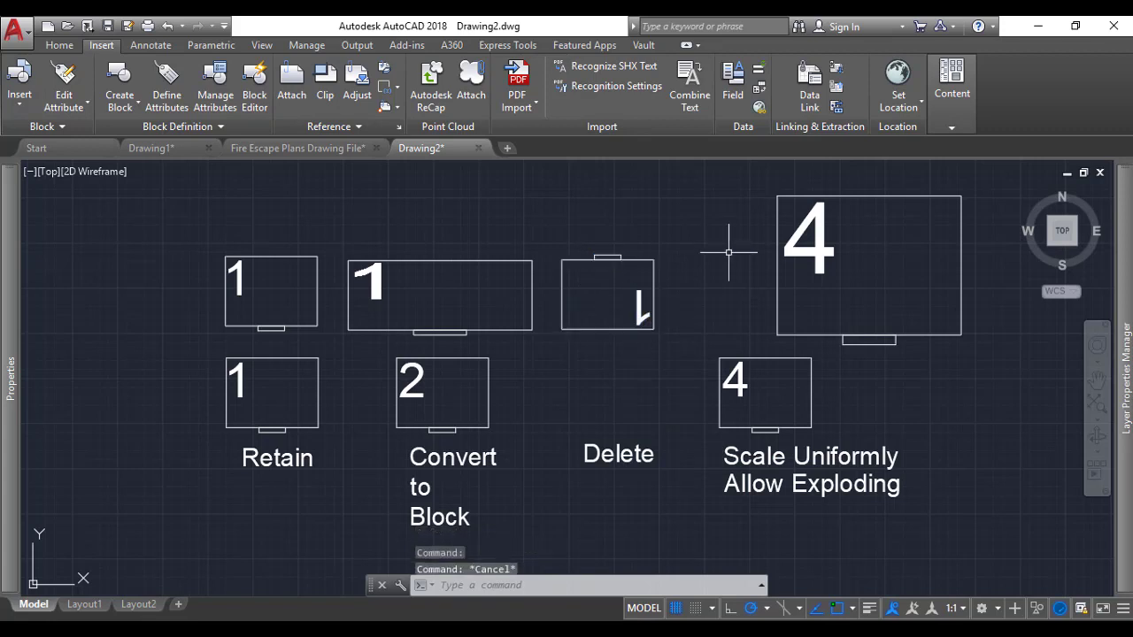
- Explode the enlarged Block 4 copy into its separate objects
click(780, 248)
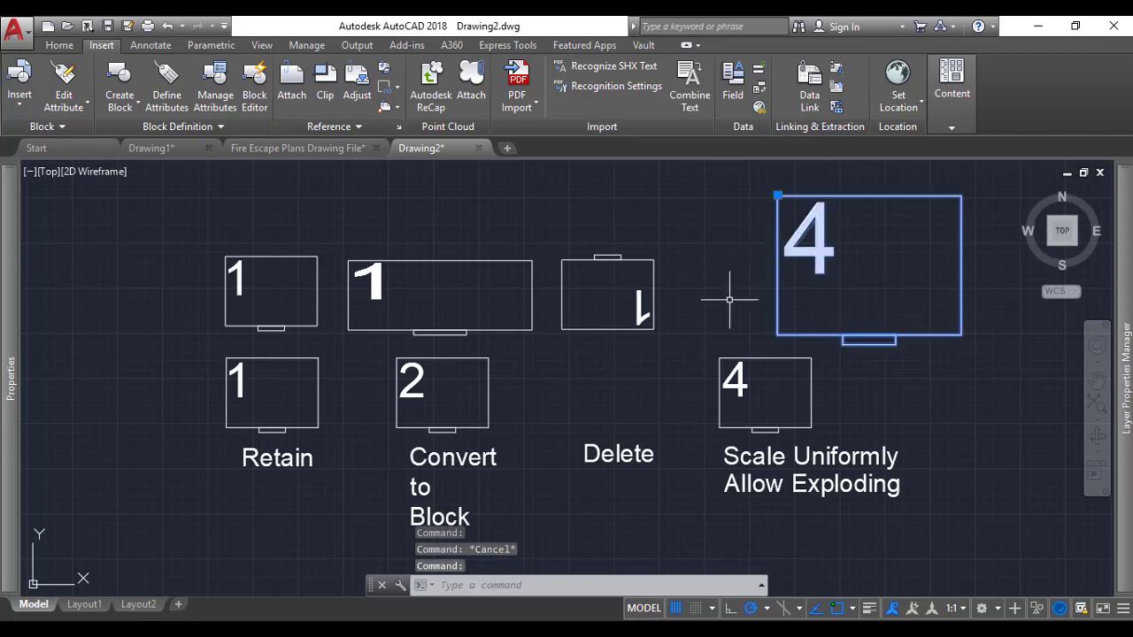
text(EXPLODE)
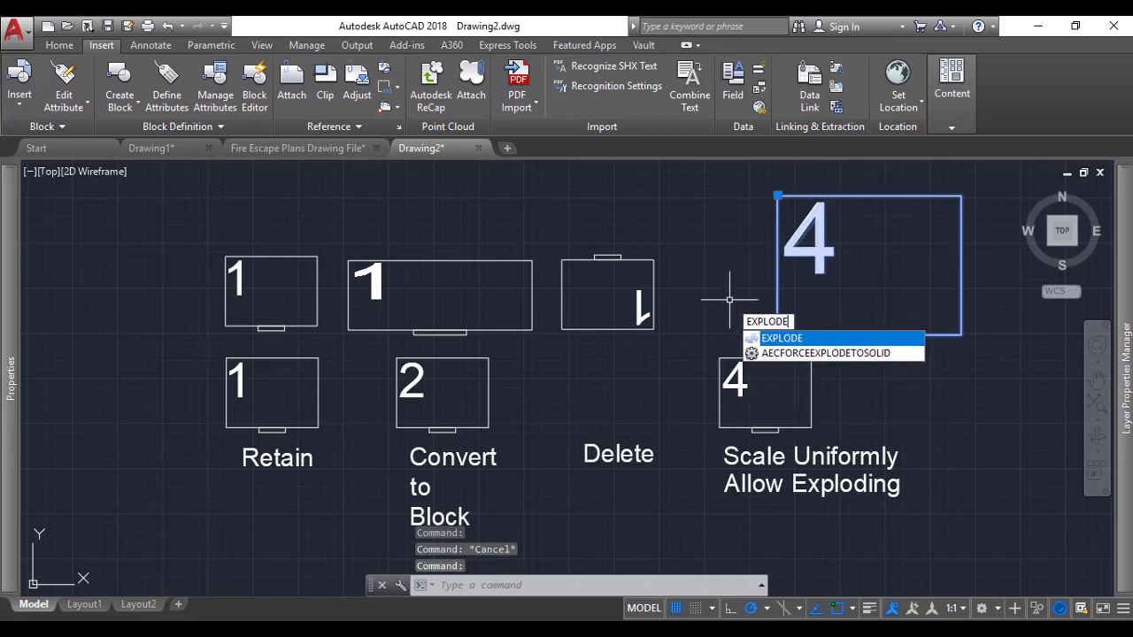
key(Return)
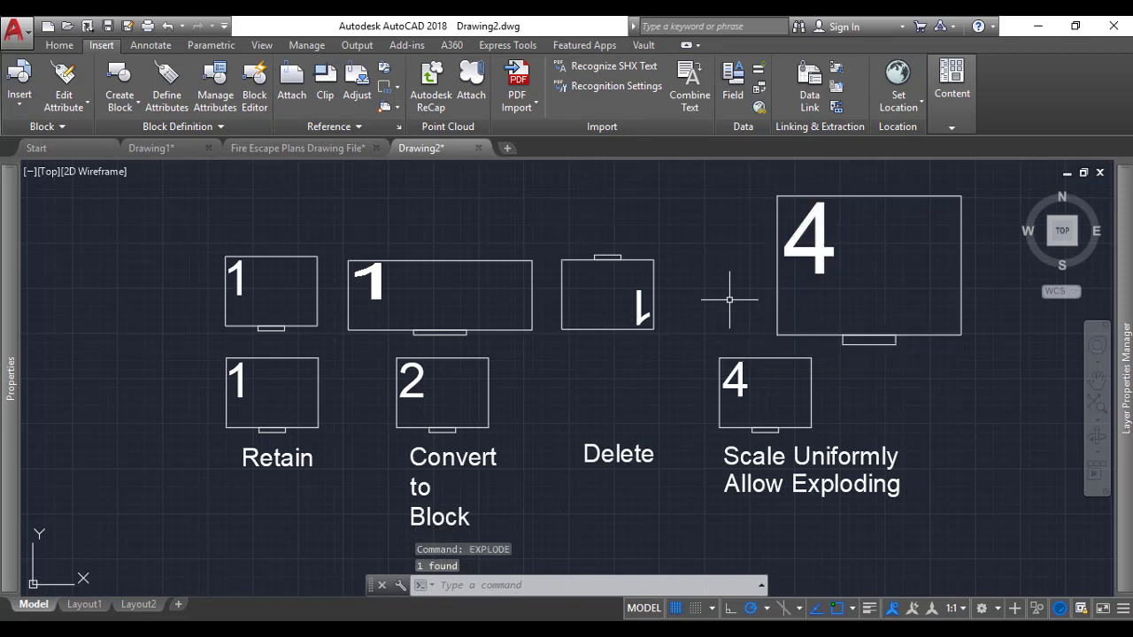
- Check how the parts of the exploded large monitor select compared with the original Block 4 below it, clearing each selection
click(780, 306)
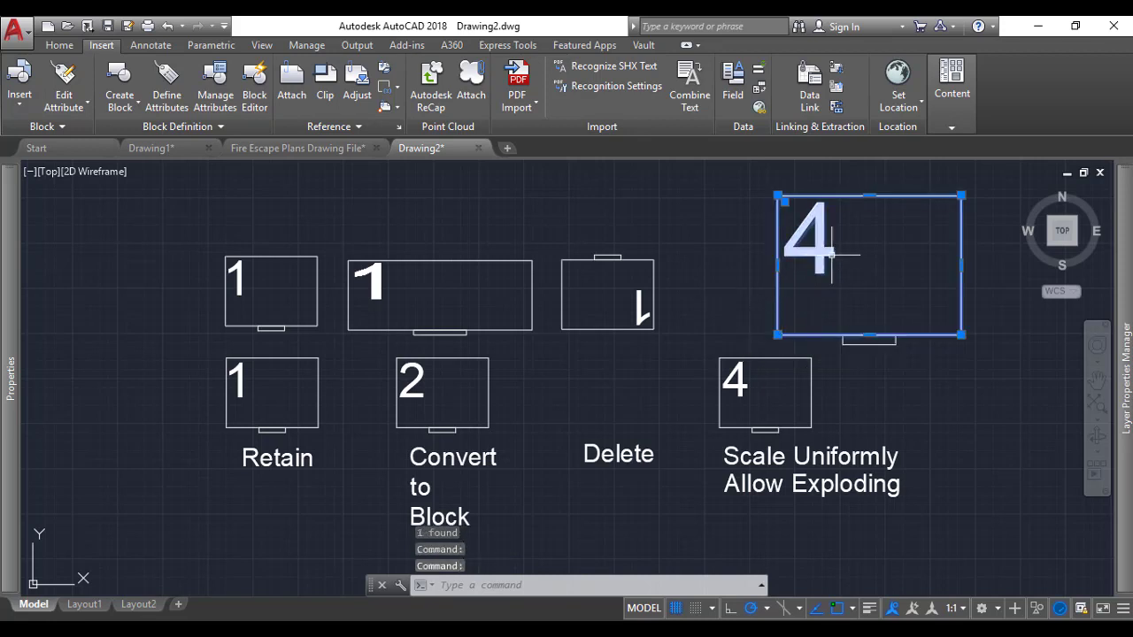
key(Escape)
click(870, 345)
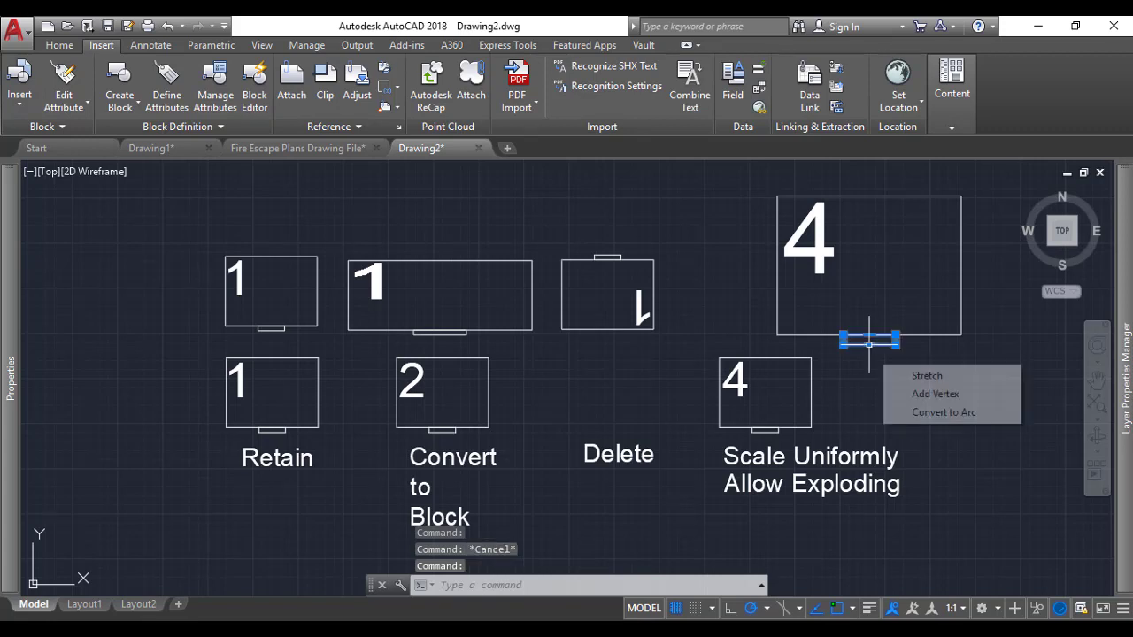
click(811, 396)
key(Escape)
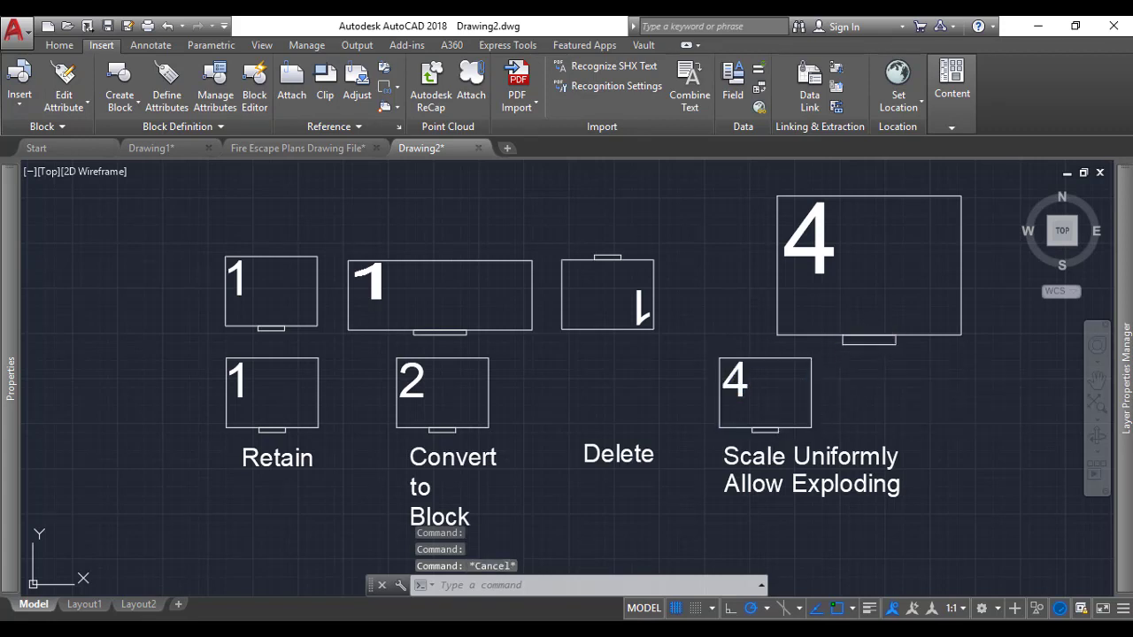
click(733, 376)
key(Escape)
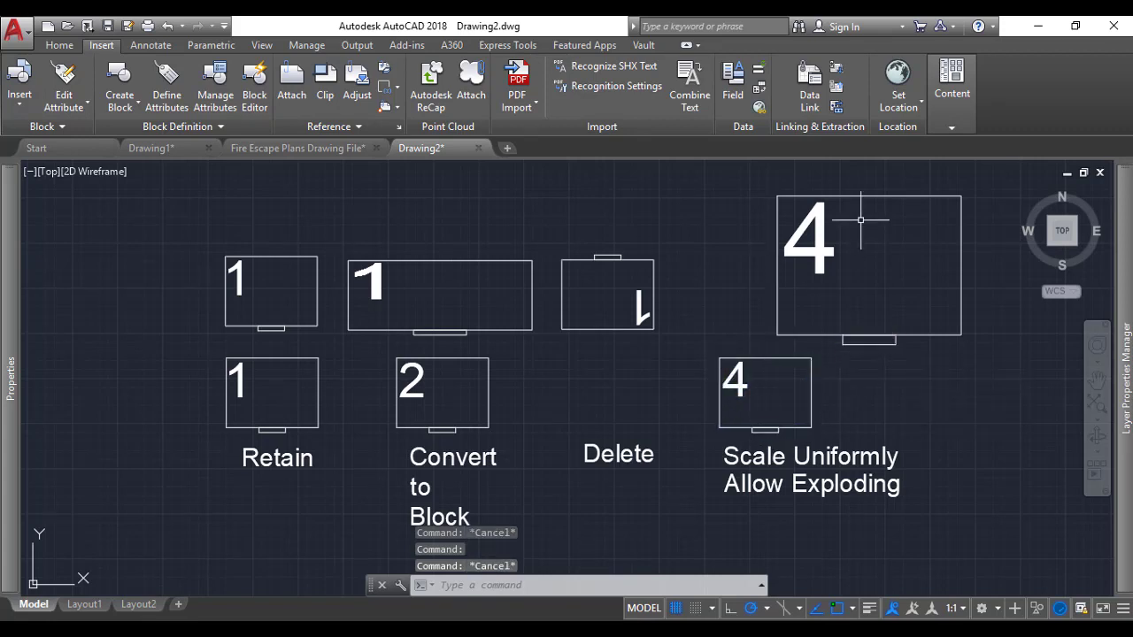